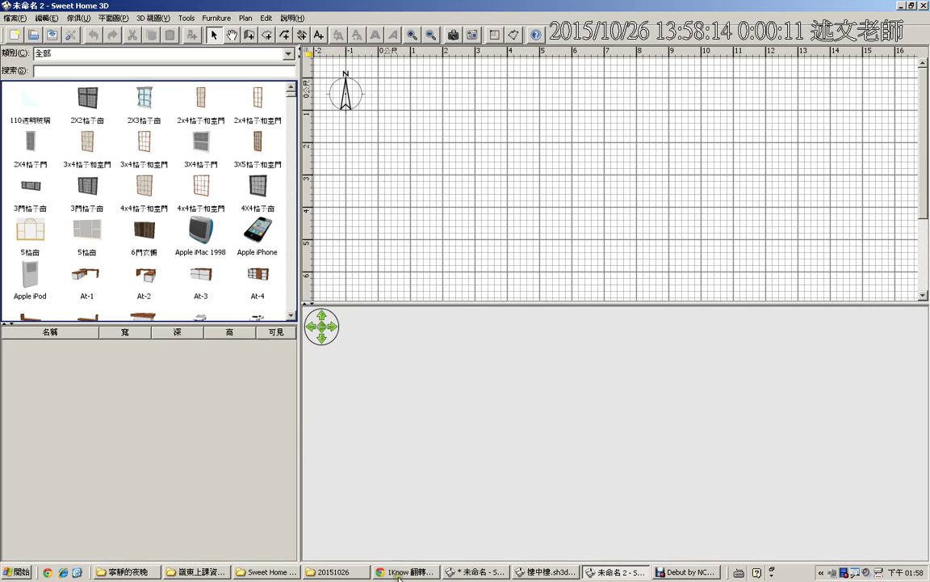
Step: Switch to the Chrome course page and open the 輕鬆看懂平面設計圖 article from the 室內設計相關概念 task
key(alt+Tab)
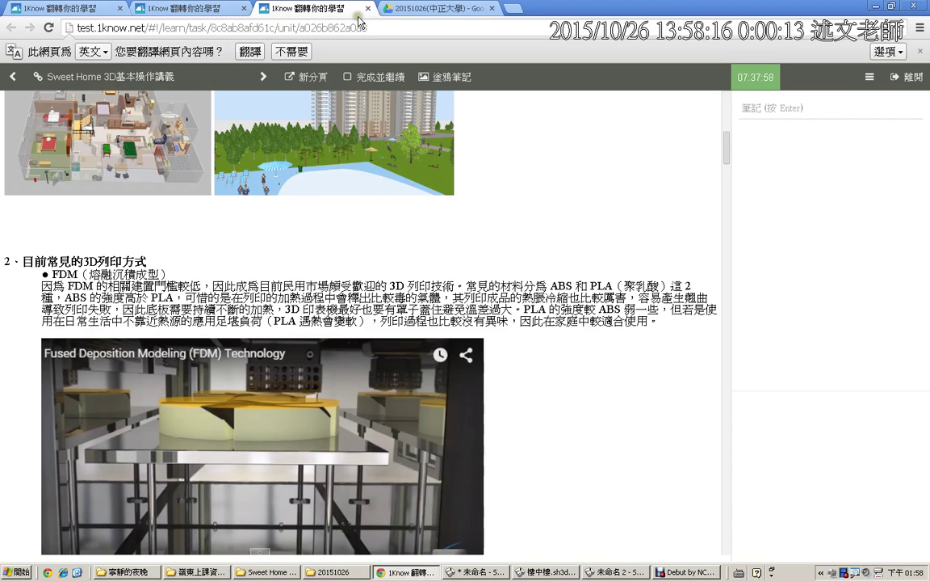
click(177, 81)
click(194, 8)
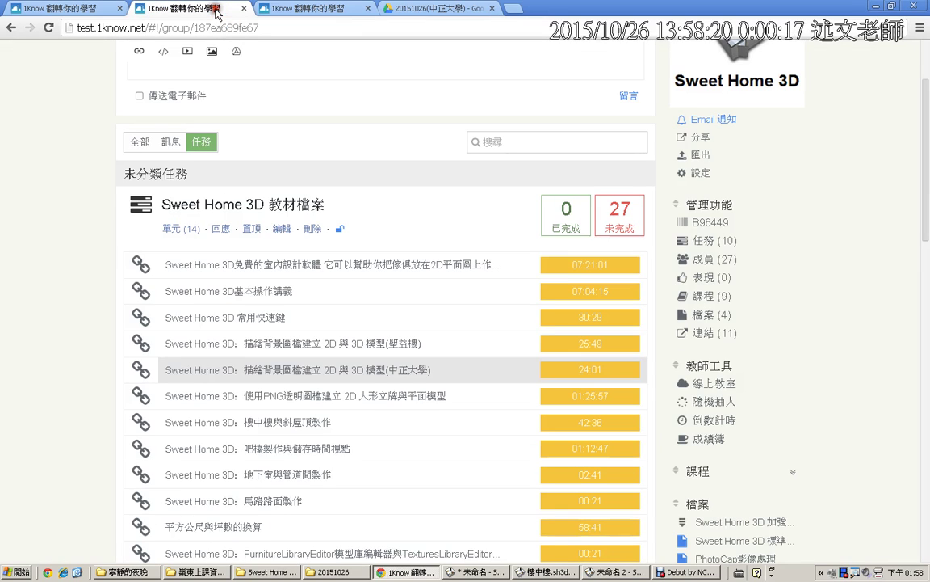
click(172, 232)
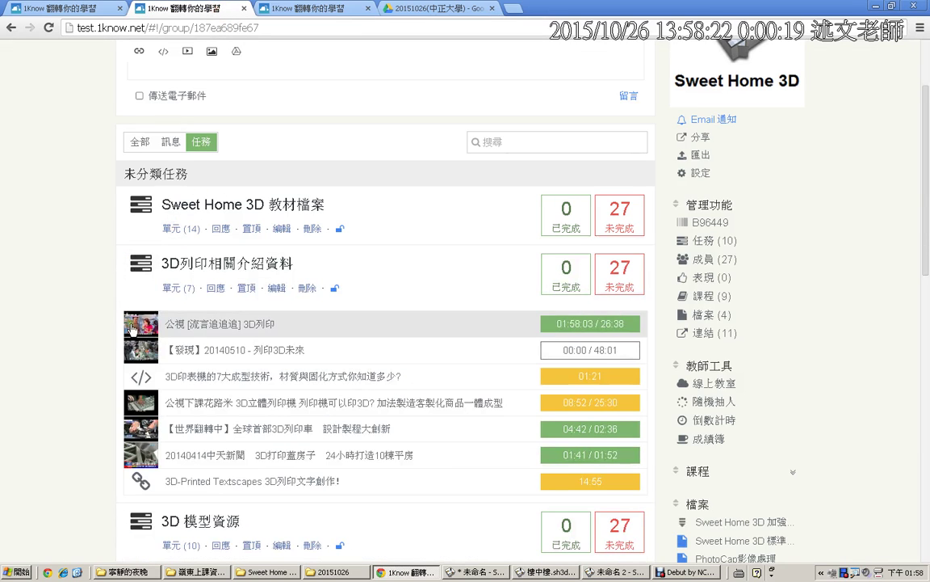
click(171, 289)
scroll(172, 332, down, 2)
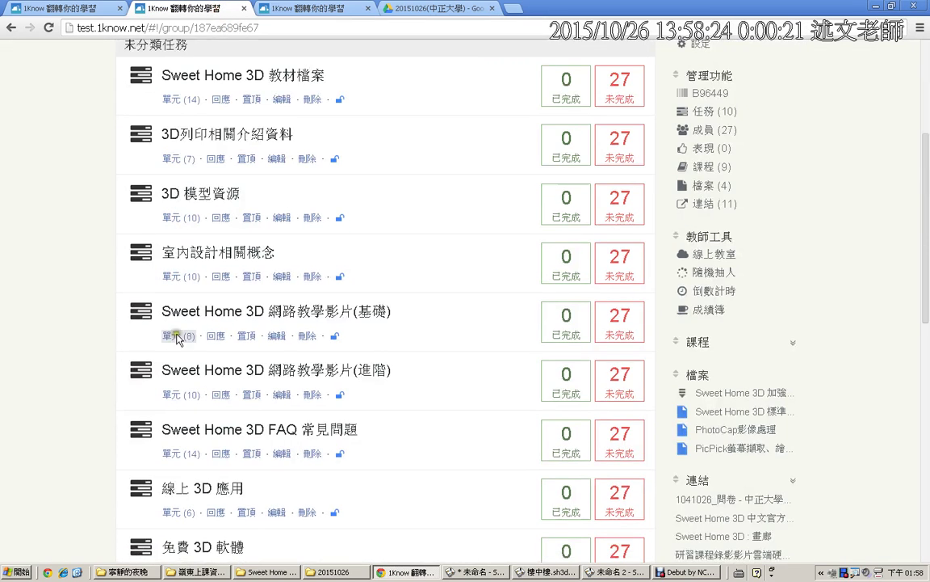
click(176, 277)
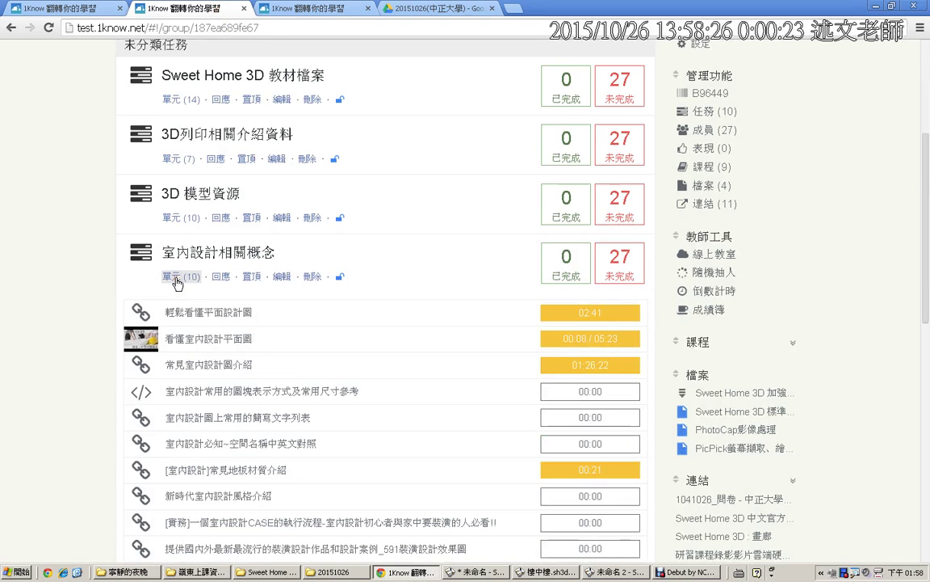
click(195, 312)
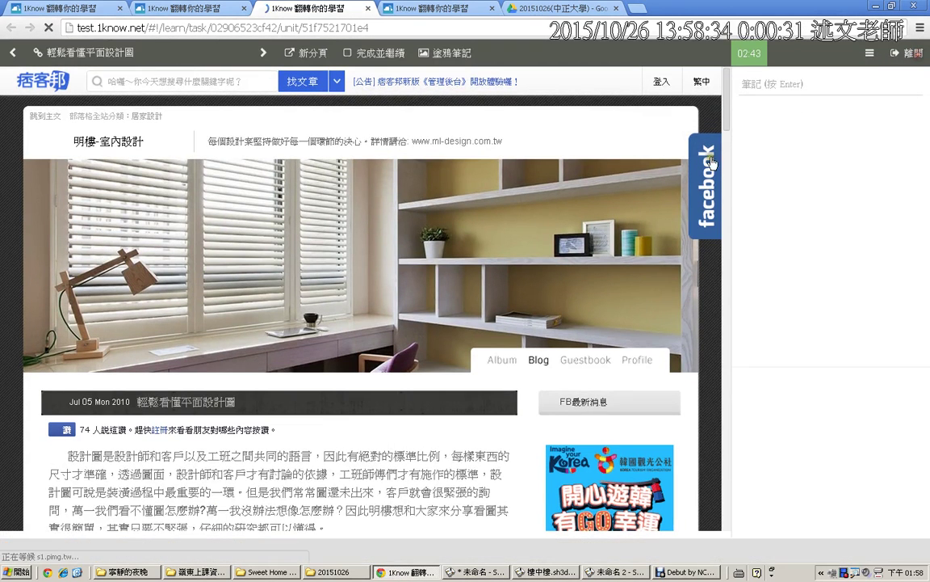
Step: Examine the article's annotated floor plan, marking its corner columns, outer walls, door-swing symbol and dining table with temporary strokes, and clear them
scroll(440, 386, down, 3)
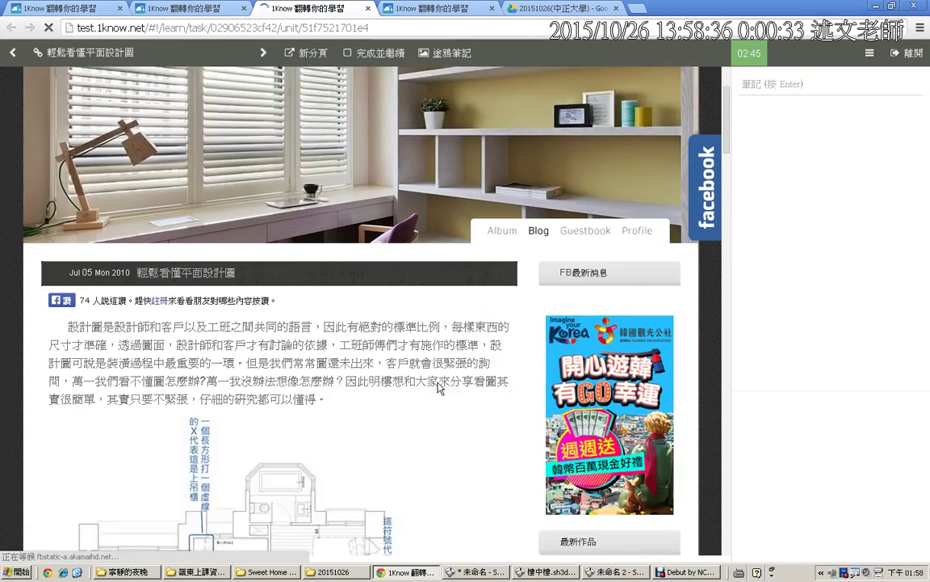
scroll(440, 389, down, 3)
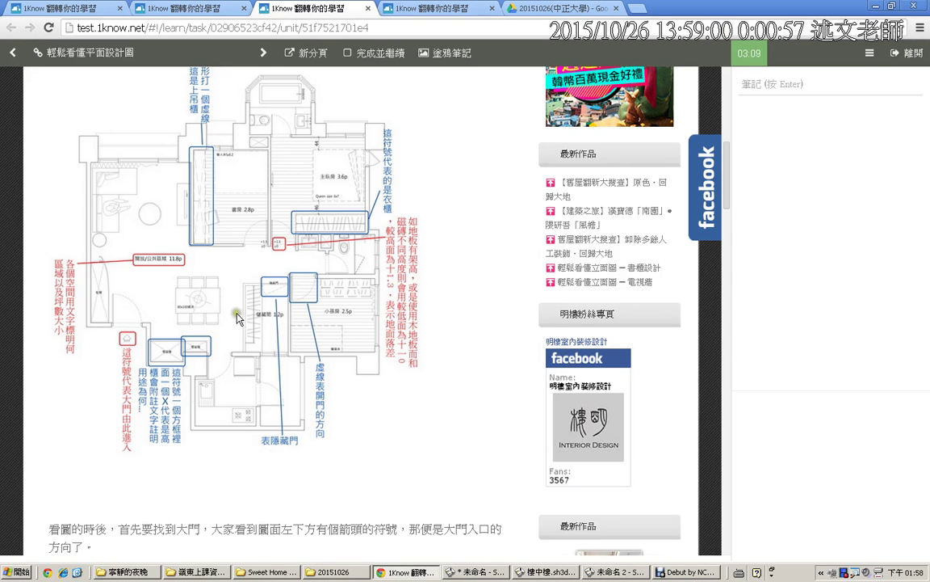
scroll(166, 276, up, 3)
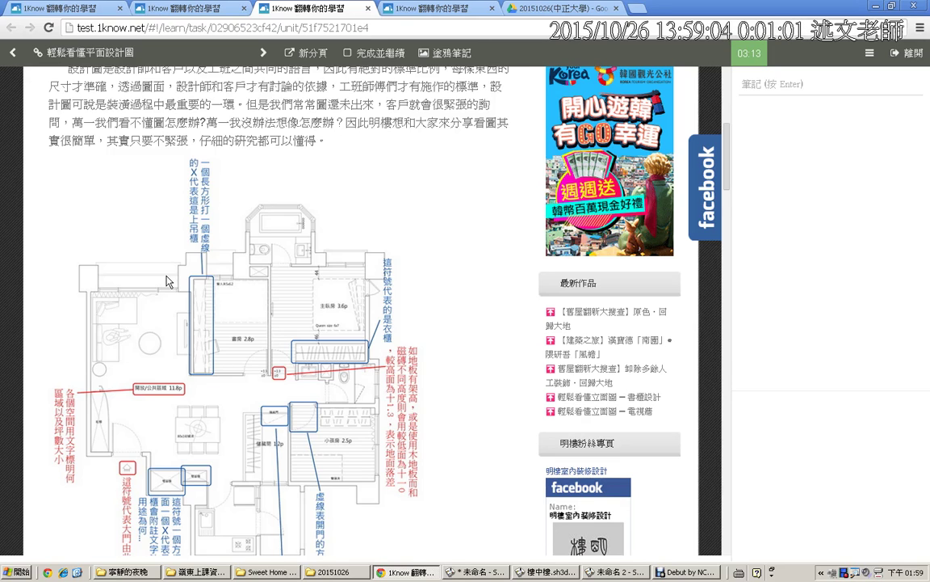
mouse_move(137, 240)
mouse_down()
mouse_move(135, 279)
mouse_move(126, 265)
mouse_move(143, 267)
mouse_up()
mouse_move(61, 323)
mouse_down()
mouse_move(85, 333)
mouse_move(62, 344)
mouse_up()
drag(133, 371, 154, 357)
mouse_move(103, 274)
mouse_down()
mouse_move(87, 300)
mouse_move(70, 286)
mouse_move(73, 250)
mouse_move(103, 254)
mouse_move(105, 280)
mouse_up()
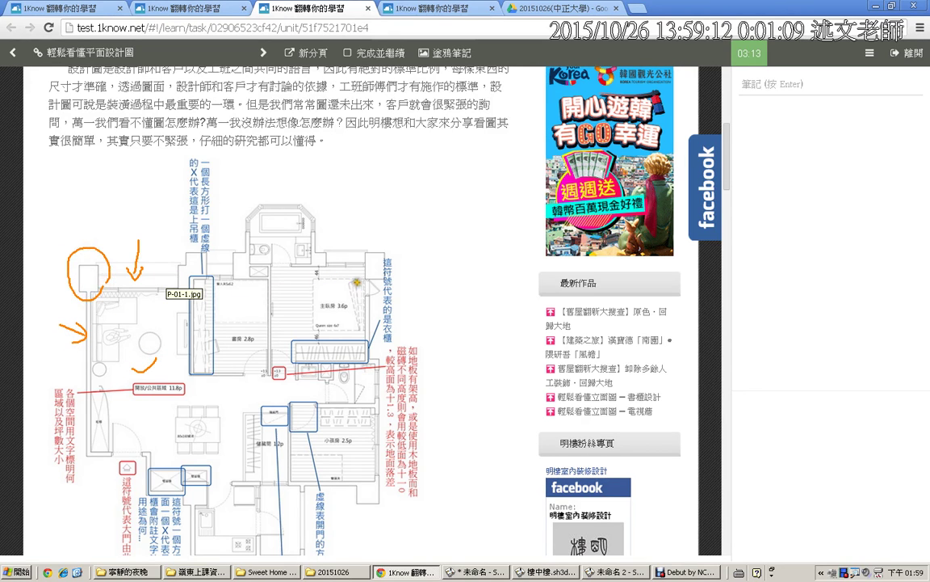
mouse_move(353, 282)
mouse_down()
mouse_move(373, 251)
mouse_move(349, 288)
mouse_up()
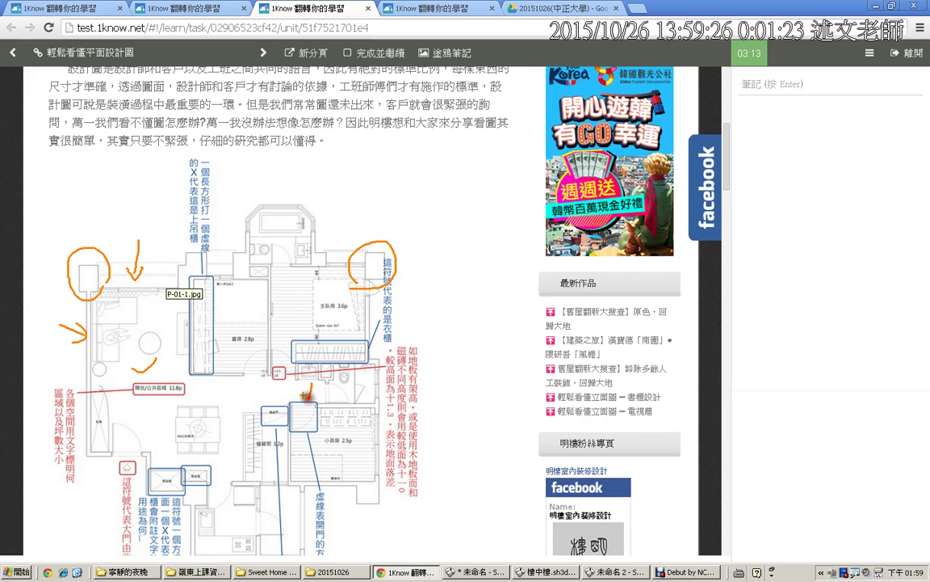
drag(305, 394, 325, 386)
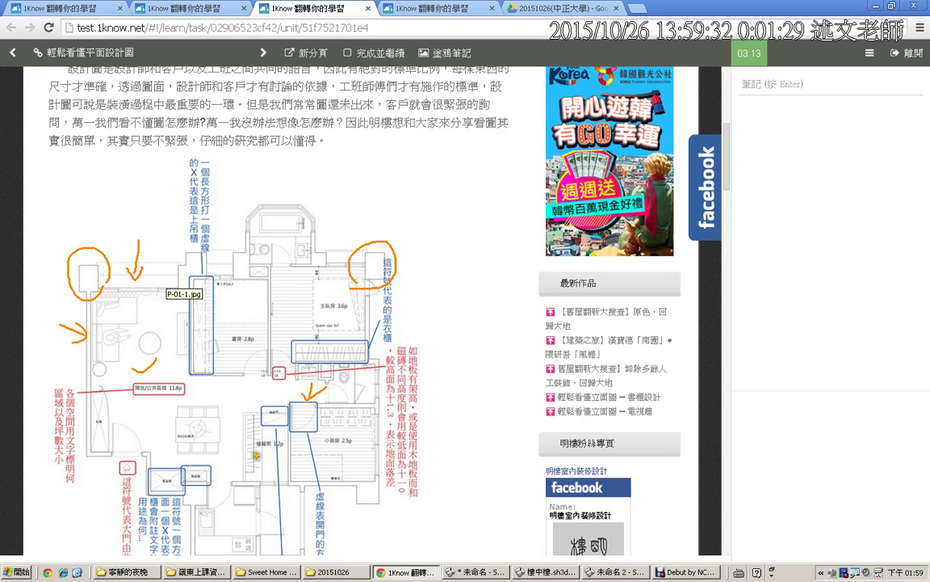
mouse_move(229, 414)
mouse_down()
mouse_move(198, 408)
mouse_move(180, 423)
mouse_move(221, 428)
mouse_move(201, 442)
mouse_up()
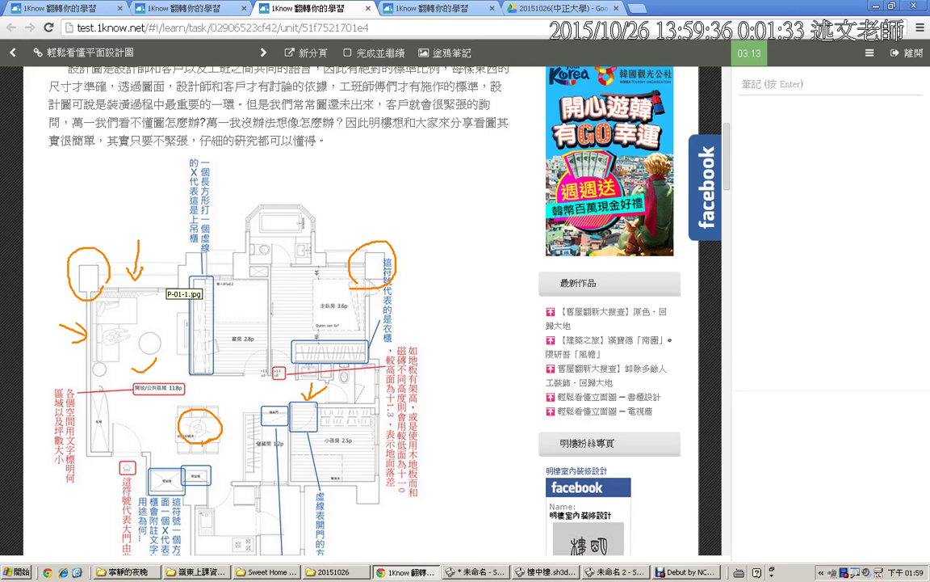
key(Escape)
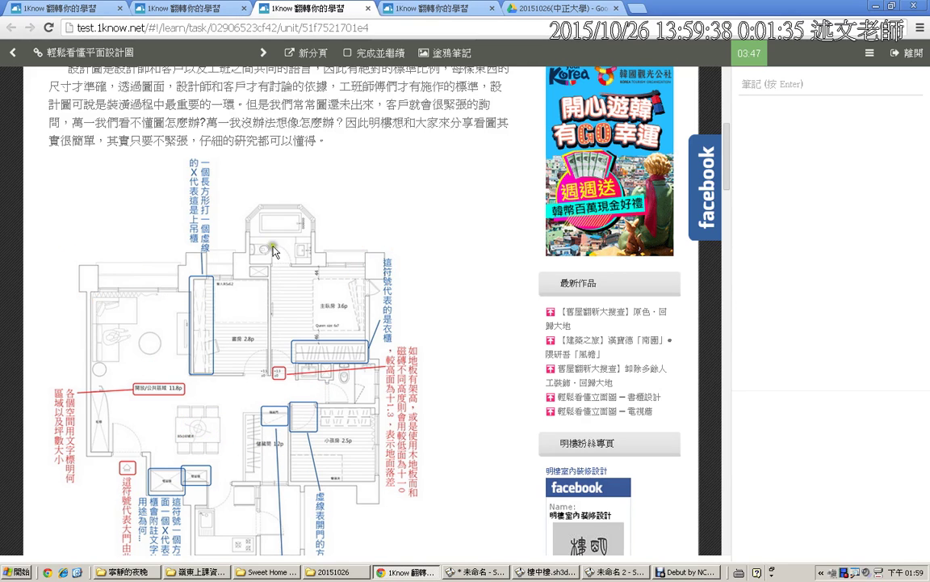
Step: Switch to Sweet Home 3D, activate the wall-drawing tool, and read and dismiss its drawing tips
click(605, 573)
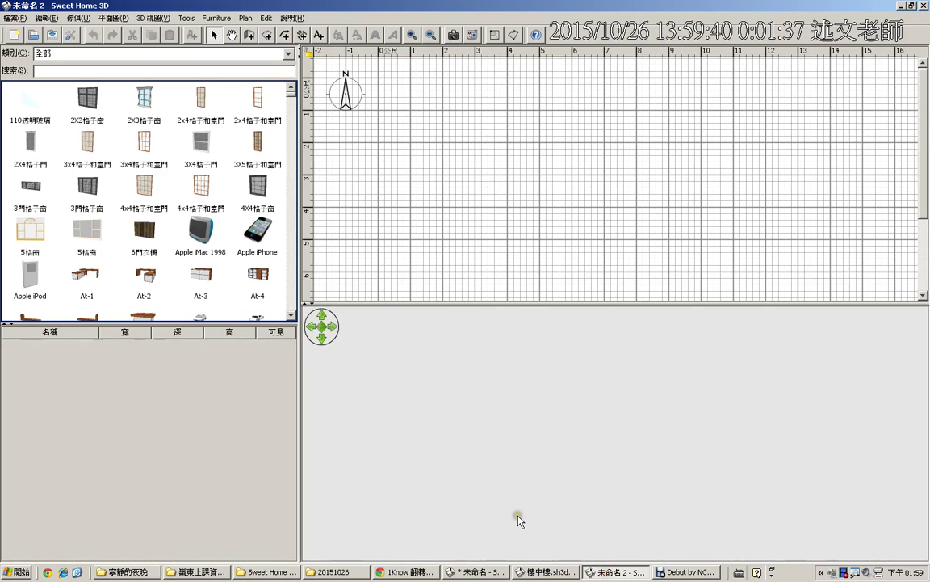
click(249, 37)
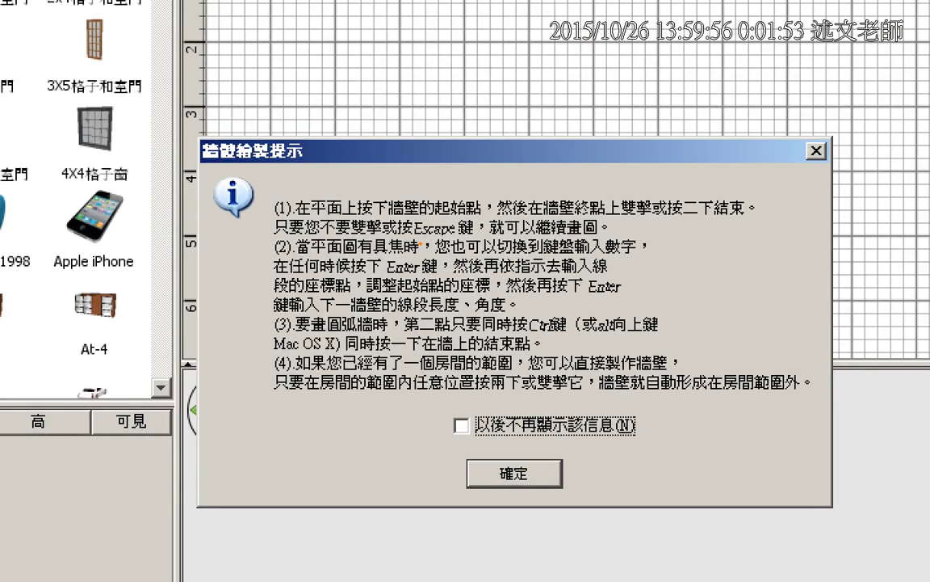
drag(432, 470, 467, 457)
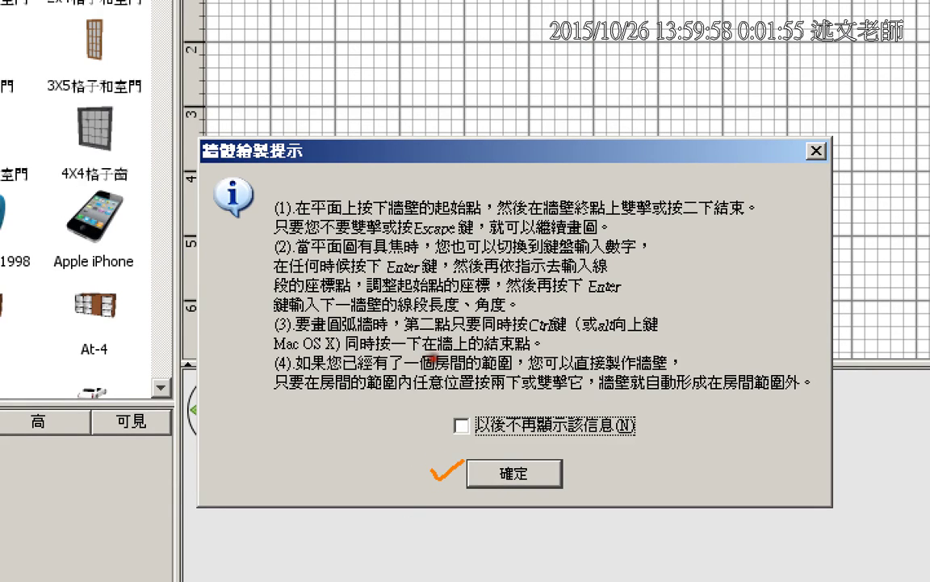
drag(263, 192, 265, 421)
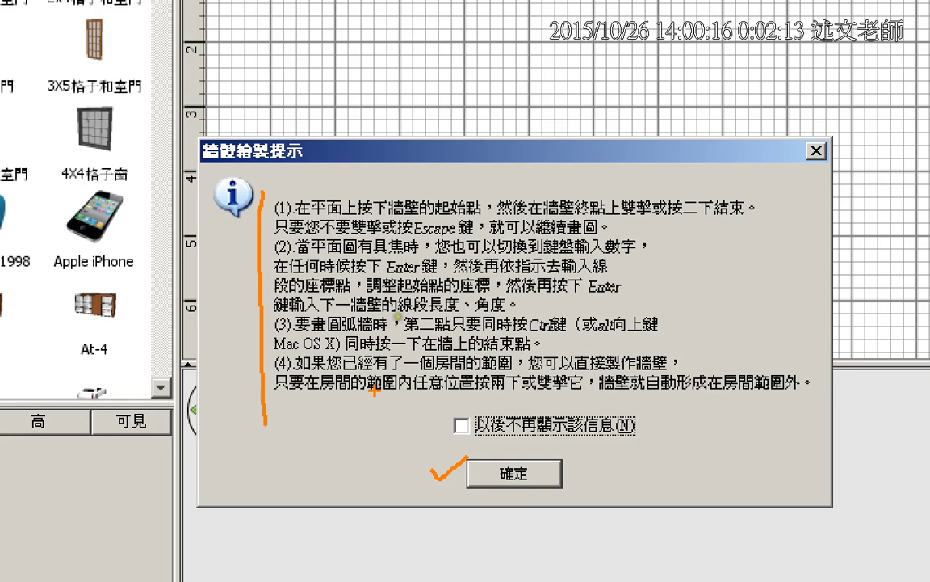
drag(449, 398, 467, 395)
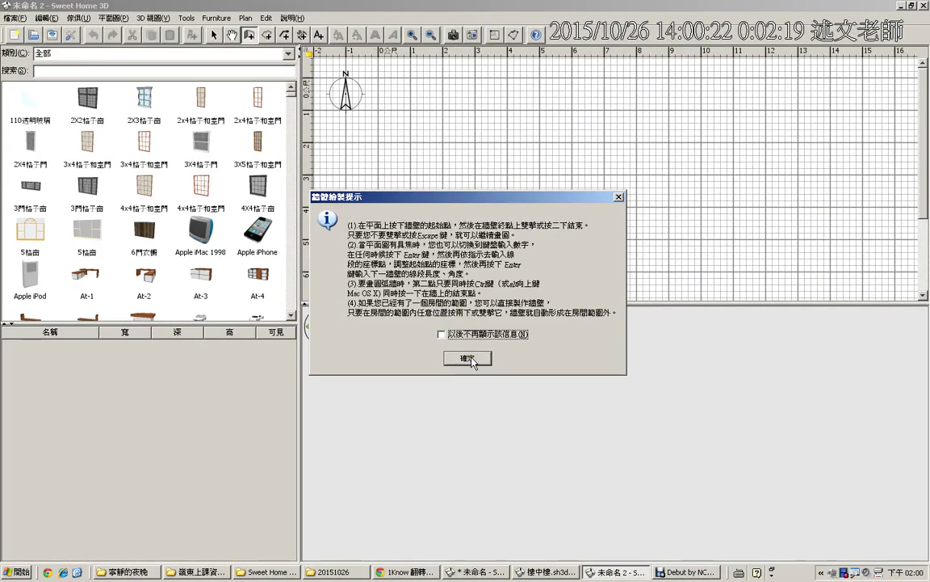
click(469, 359)
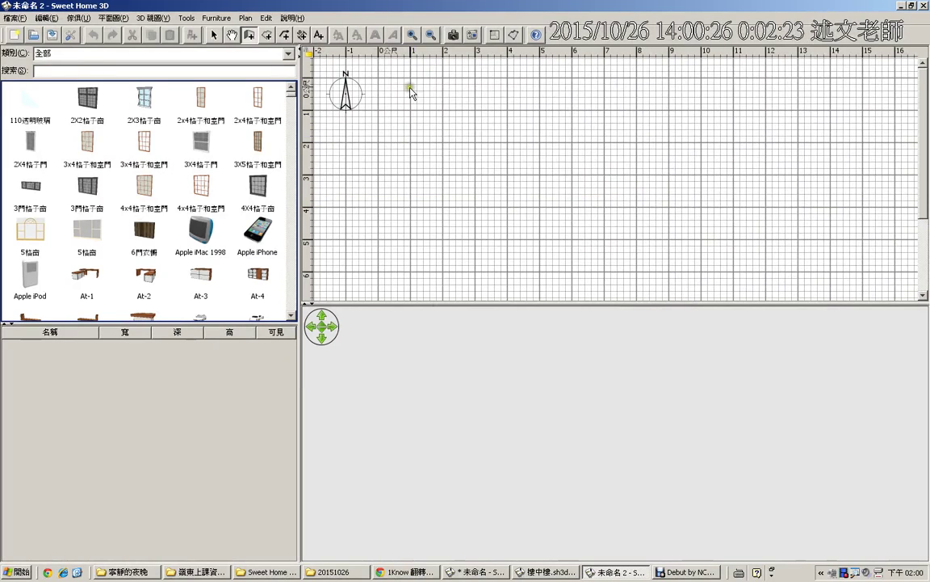
Step: Draw a horizontal wall about 11 m long, starting at the 0 m horizontal and 1 m vertical ruler marks
drag(370, 47, 409, 64)
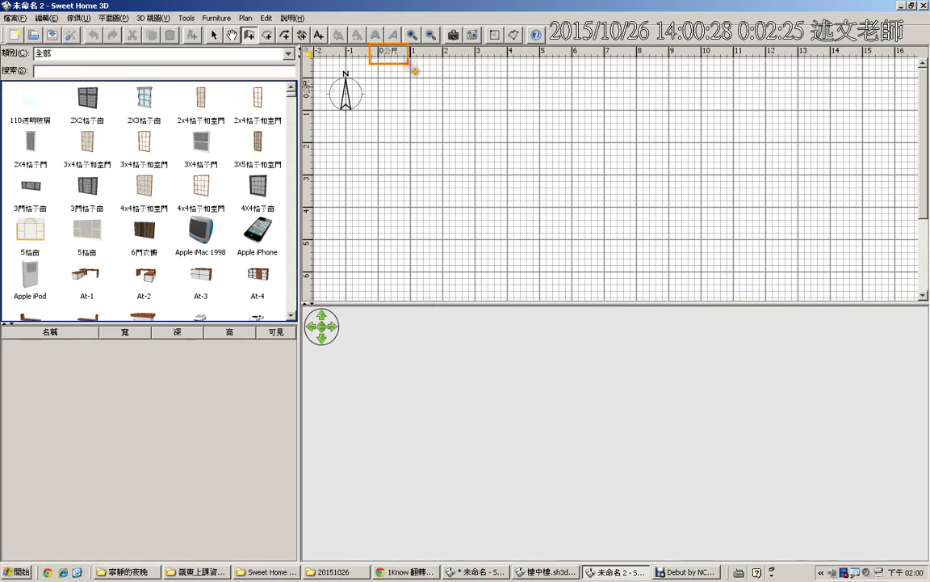
key(Escape)
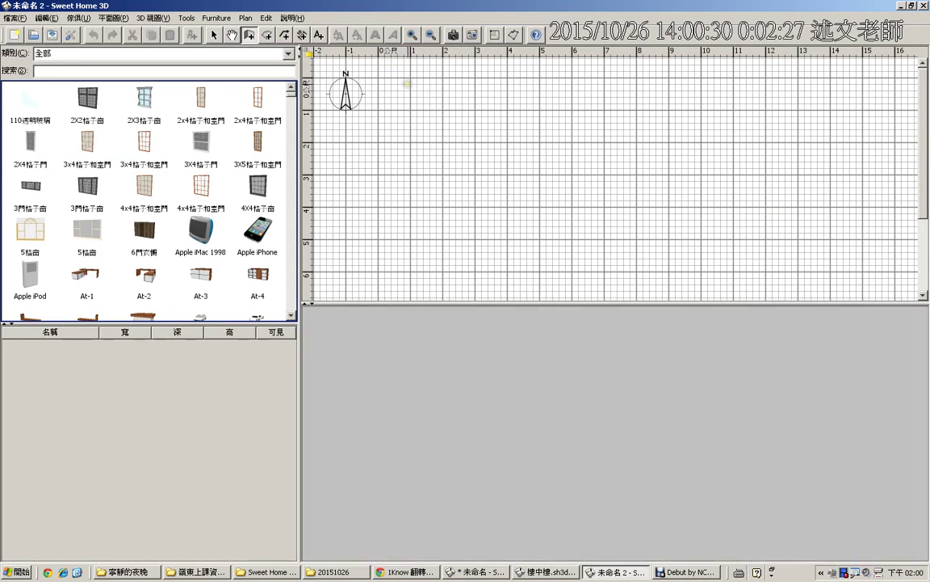
click(377, 110)
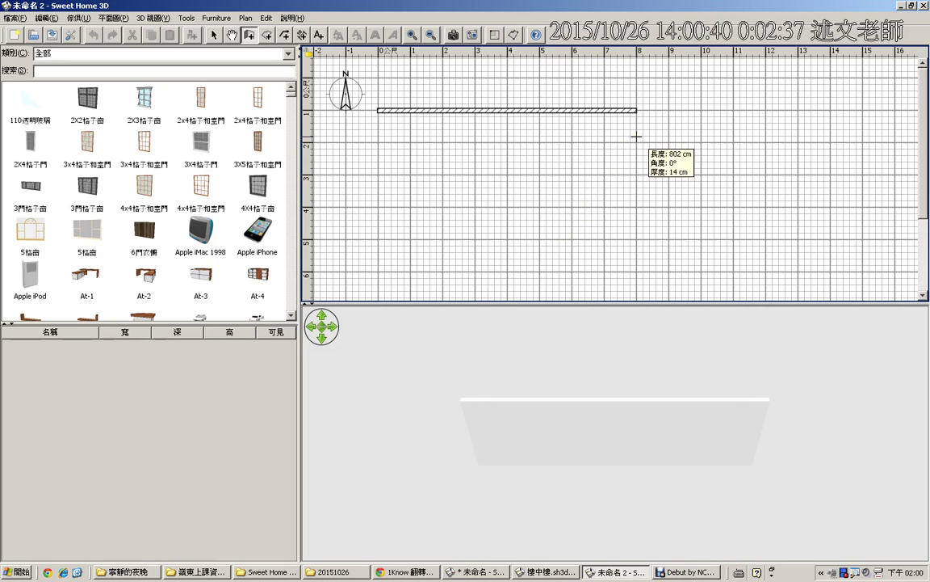
double_click(734, 111)
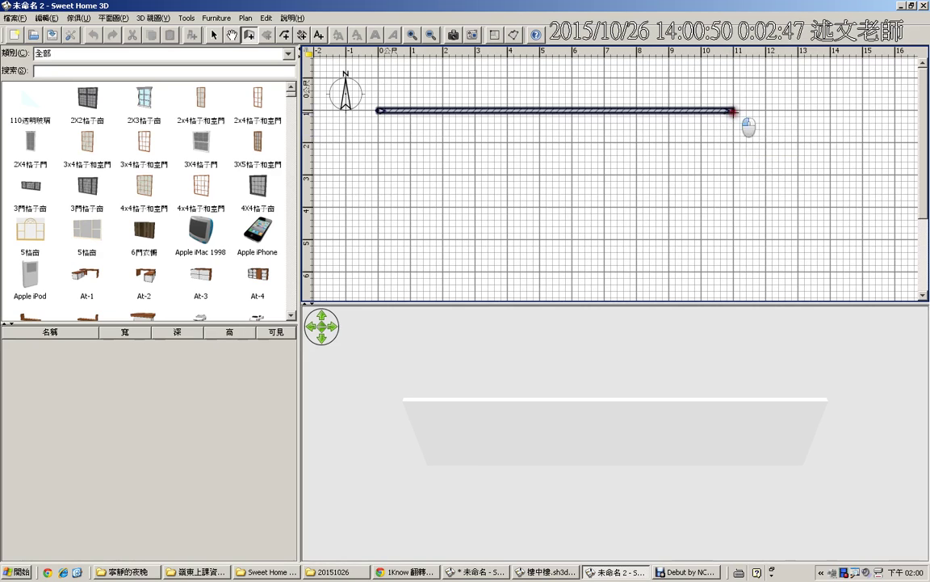
Step: Draw three more connected walls from the first wall's far end to close a rectangular room about 11 m by 5 m
click(735, 111)
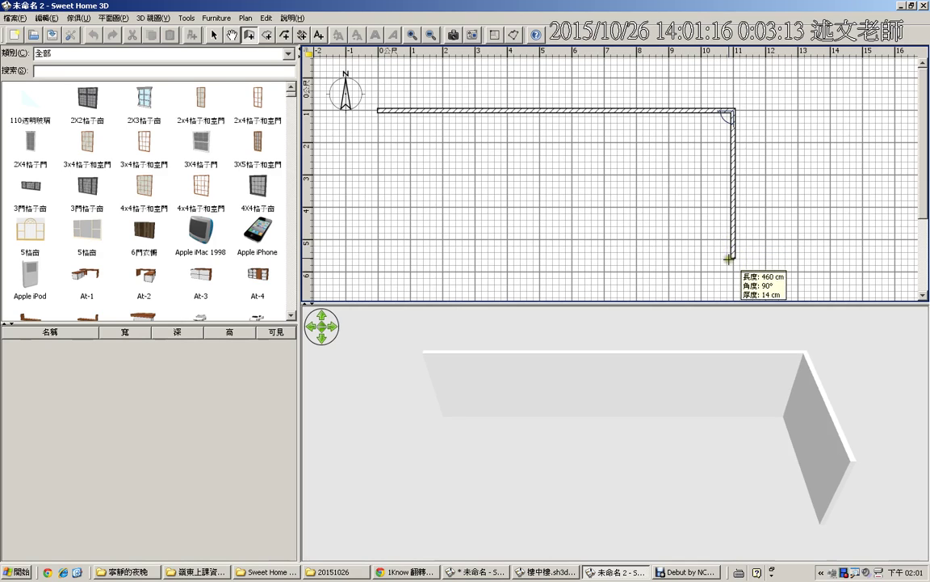
click(729, 271)
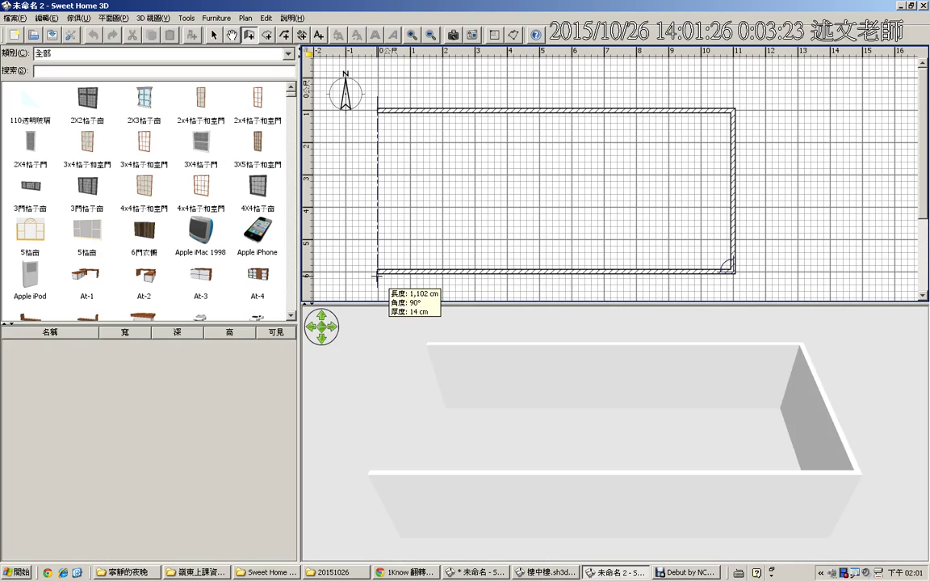
click(377, 273)
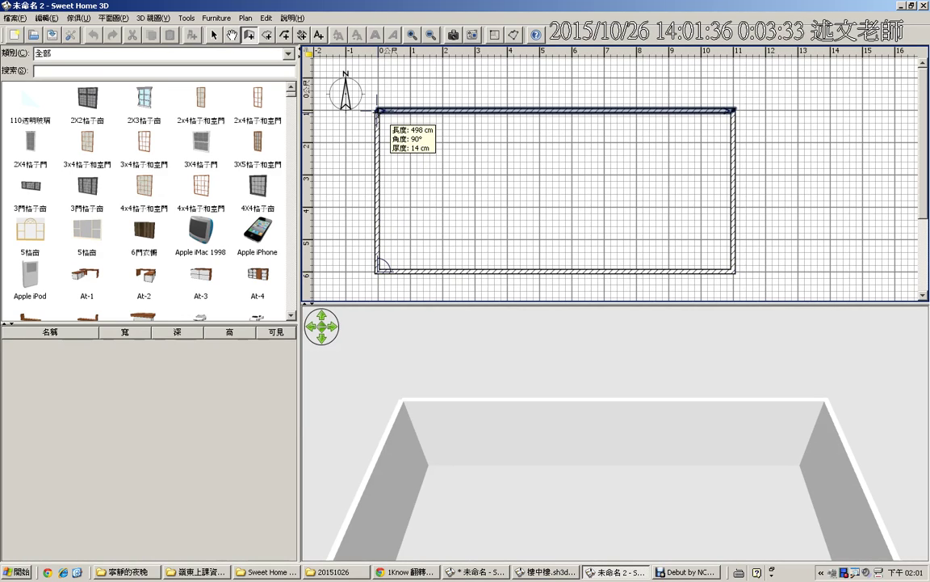
double_click(376, 111)
click(378, 115)
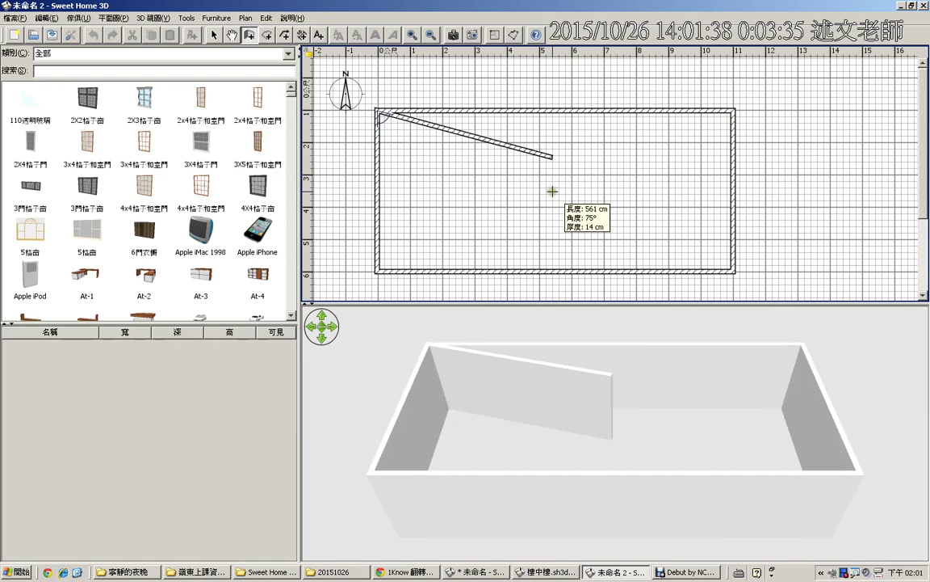
key(Escape)
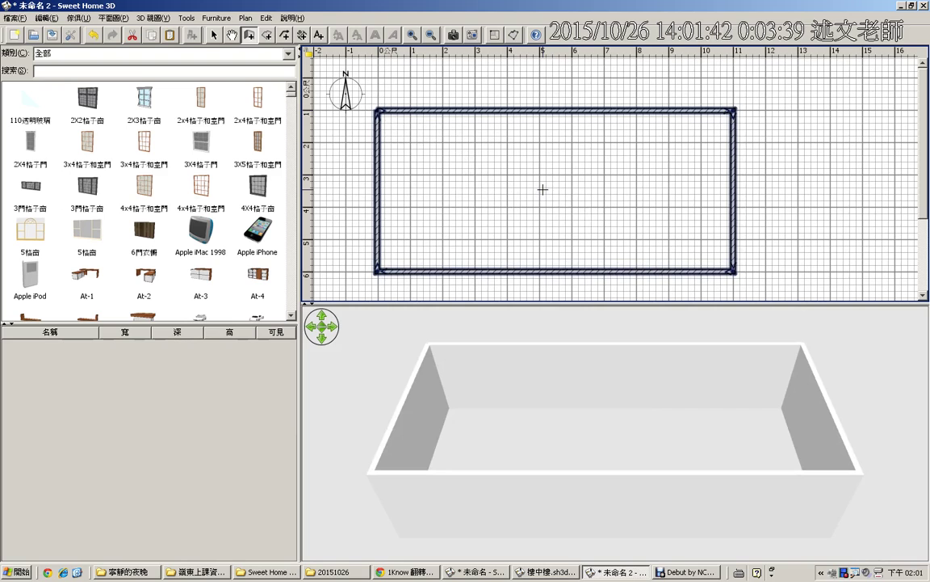
Step: Orbit the room in 3D, filter the furniture catalog to the 2門和窗 category, and browse its doors and windows
drag(630, 456, 592, 427)
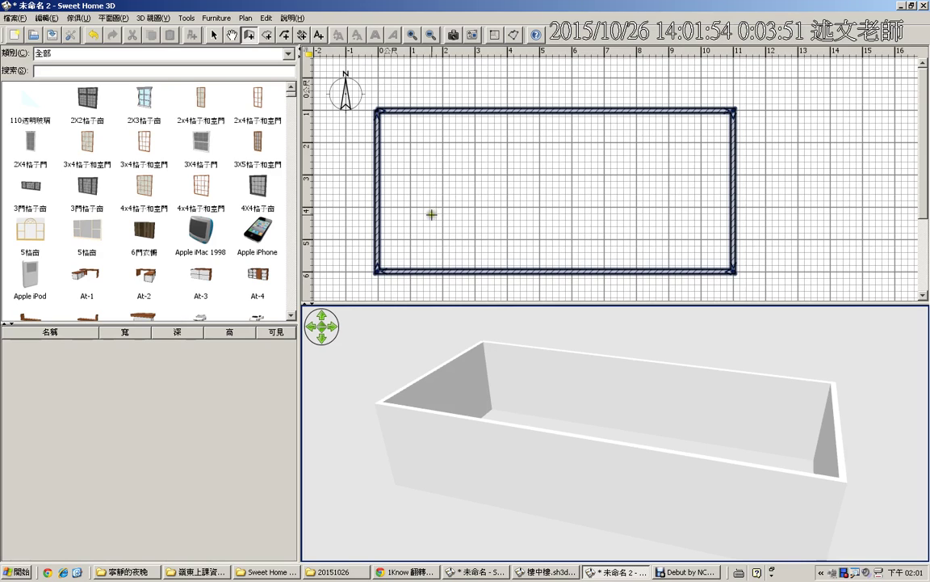
click(258, 52)
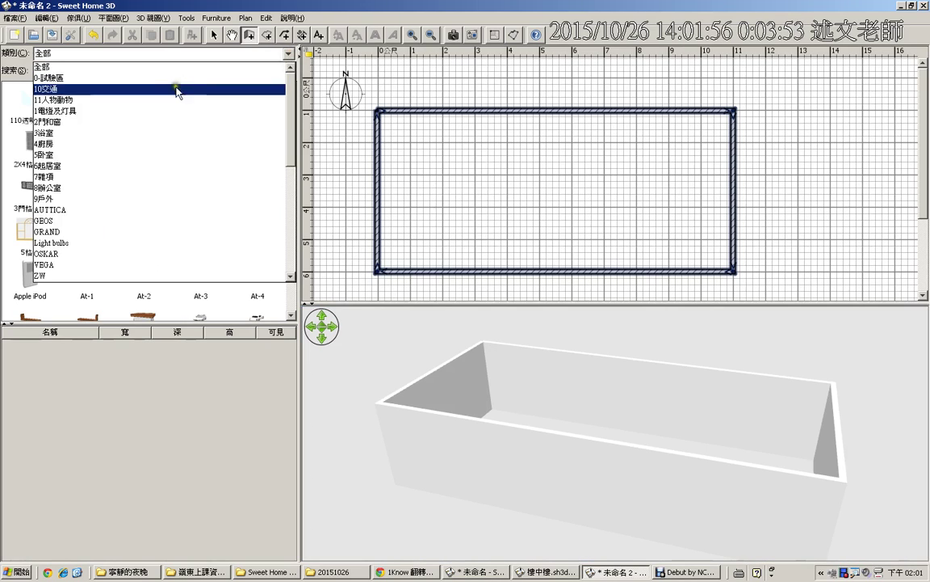
click(111, 125)
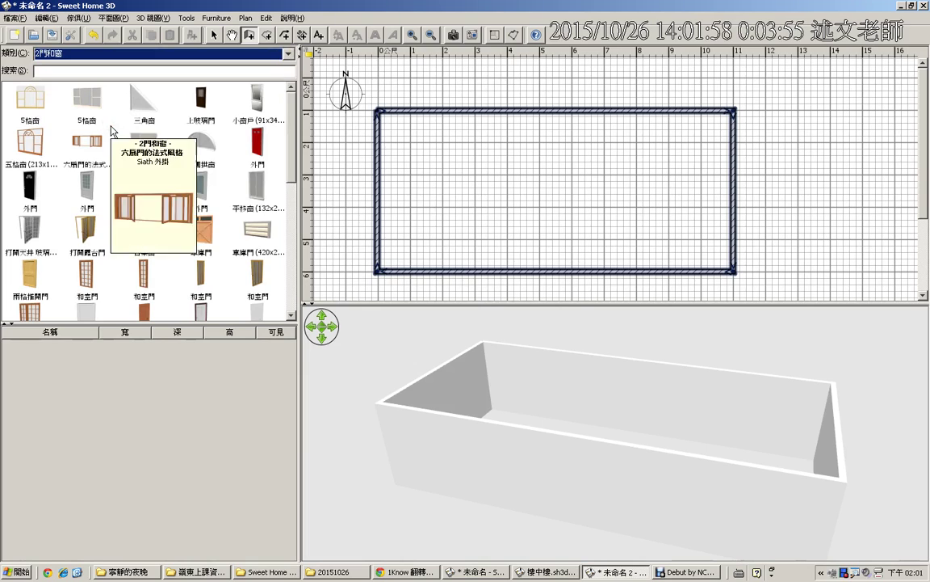
drag(290, 166, 292, 250)
mouse_move(251, 183)
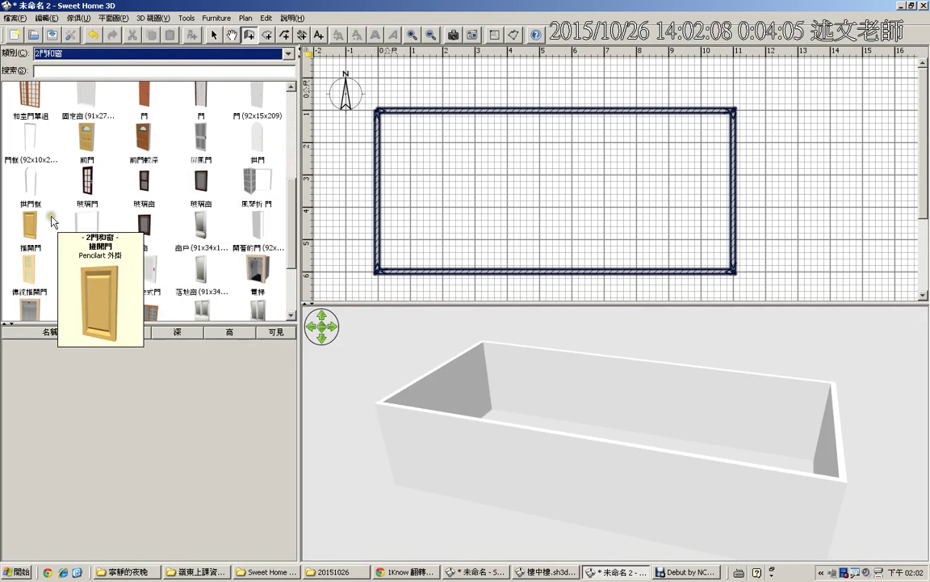
mouse_move(121, 295)
mouse_move(95, 234)
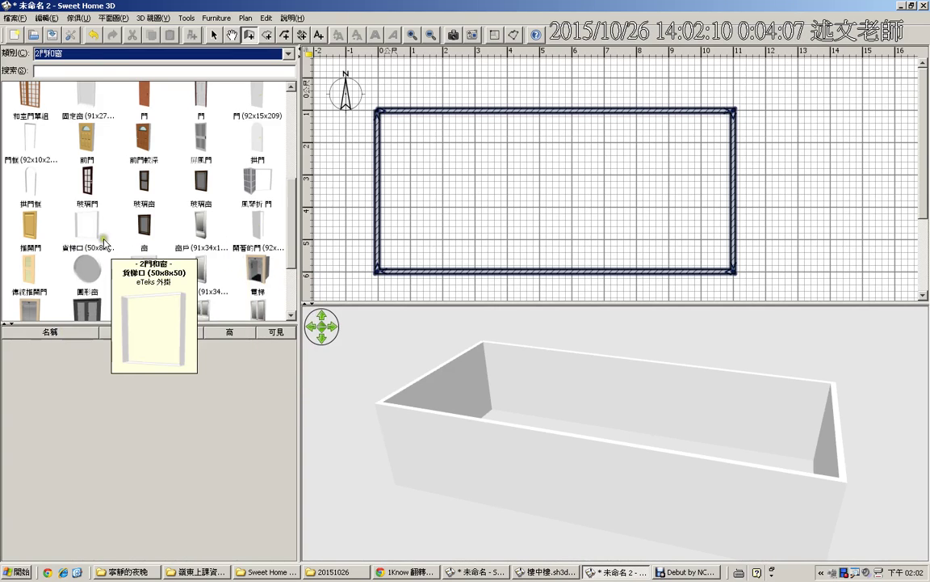
drag(292, 213, 292, 246)
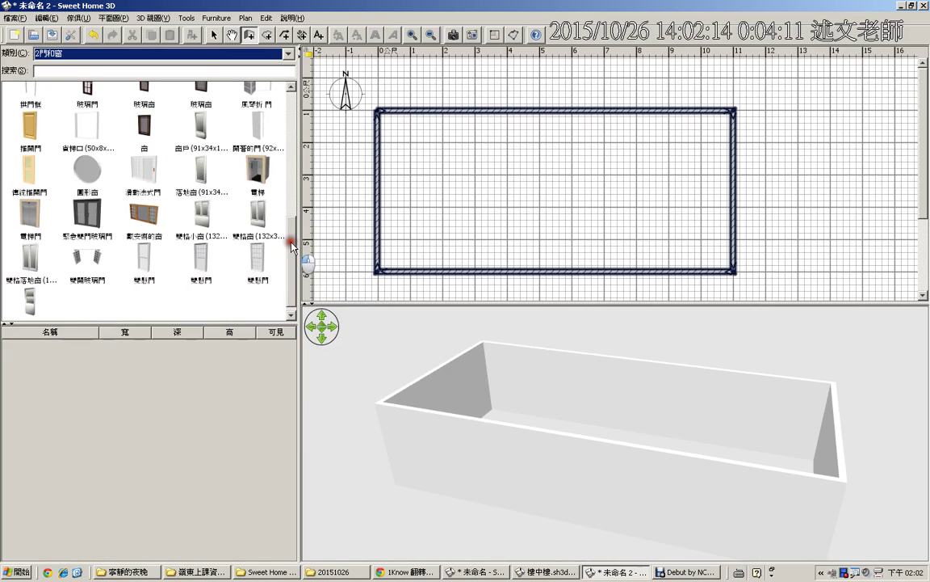
Step: Place the 雙開玻璃門 double door in the lower wall about 4.1 m from its left corner, with the leaves opening outward
drag(292, 246, 292, 244)
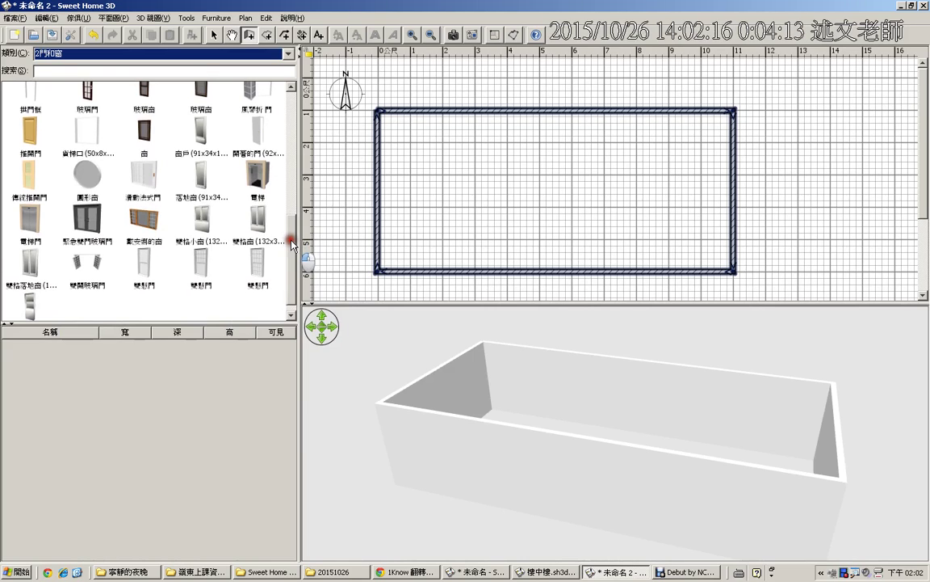
drag(85, 263, 508, 264)
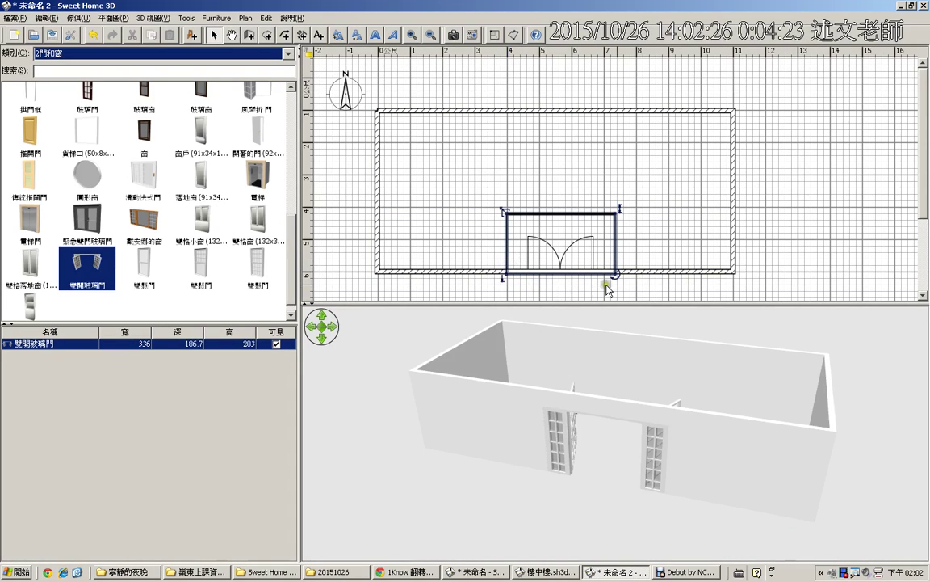
drag(922, 201, 924, 233)
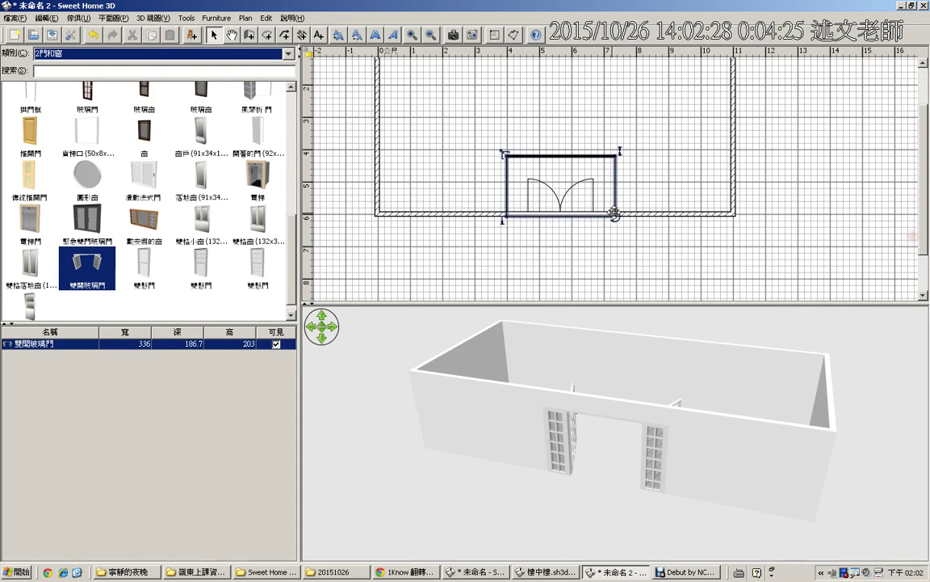
drag(596, 201, 582, 220)
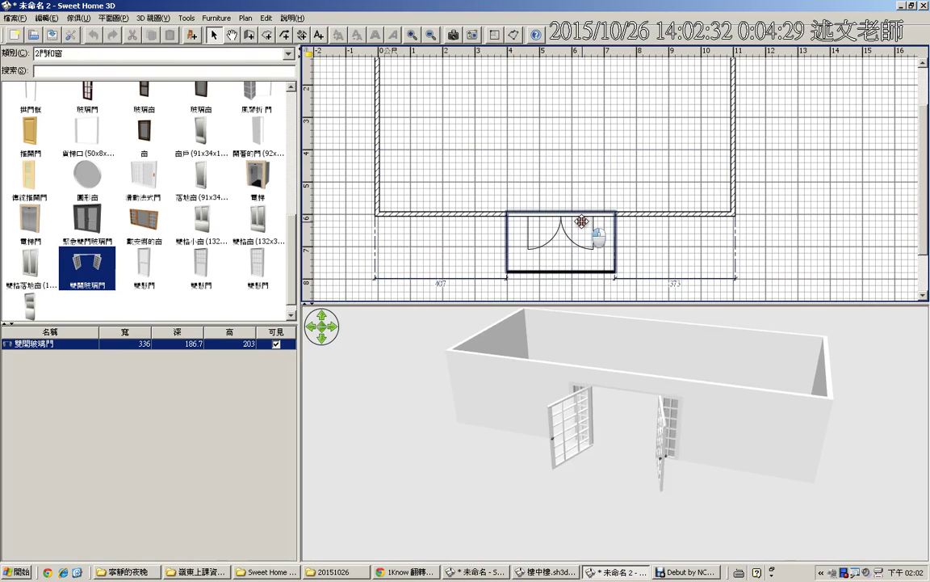
mouse_move(582, 220)
mouse_down()
mouse_move(582, 207)
mouse_move(581, 219)
mouse_up()
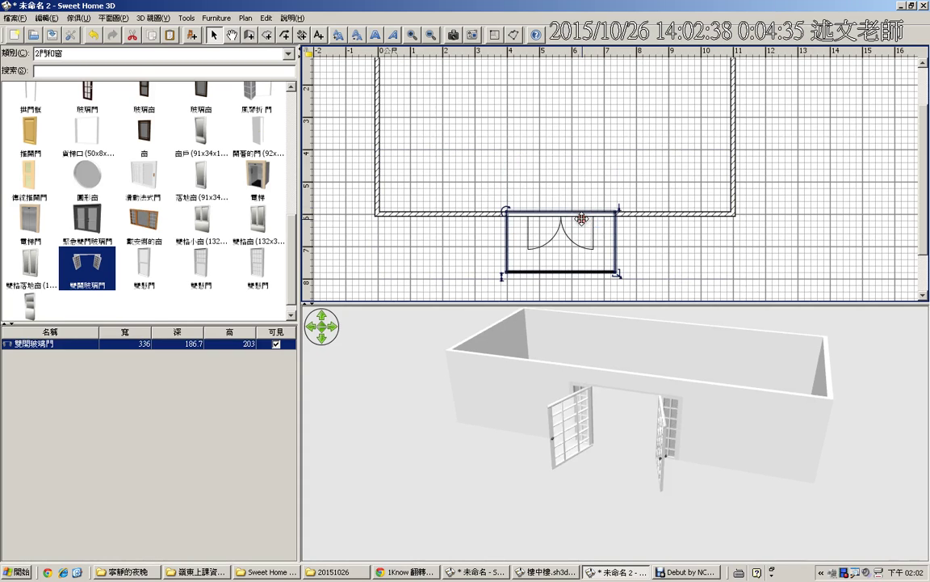
click(645, 448)
drag(645, 449, 661, 465)
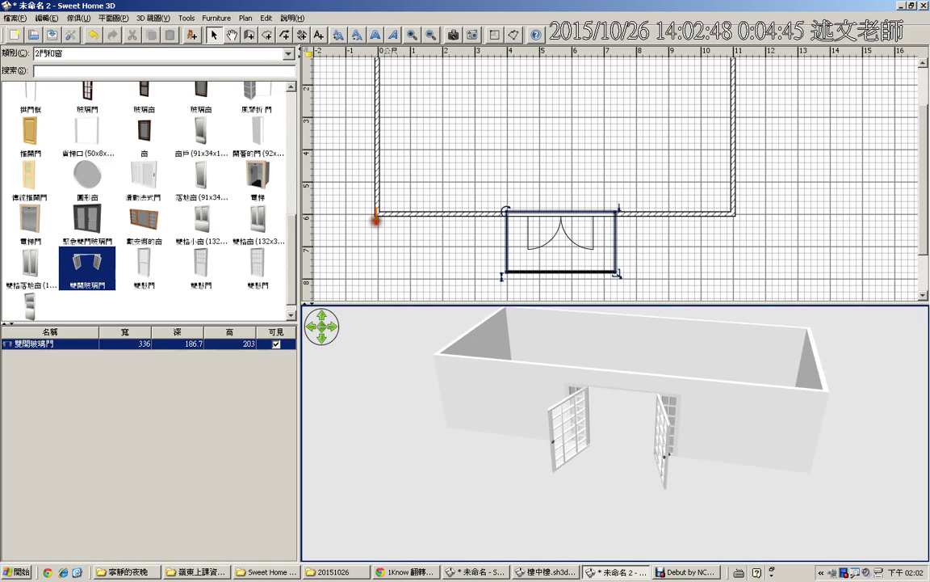
click(377, 215)
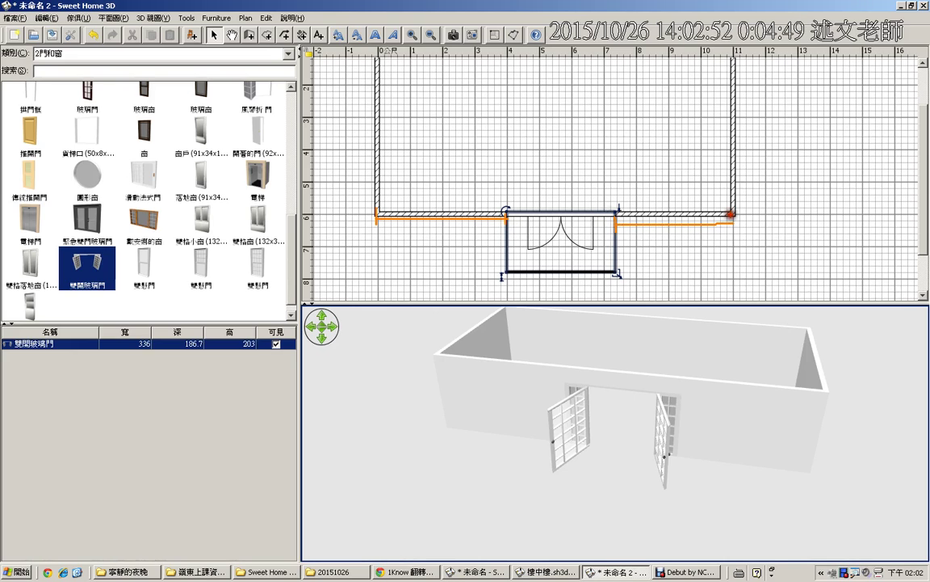
click(731, 221)
click(732, 239)
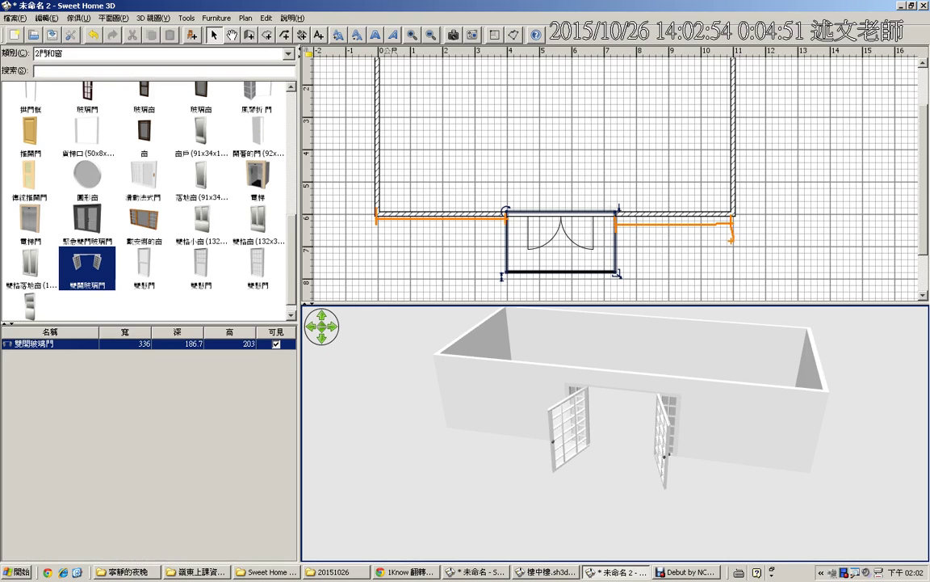
key(Escape)
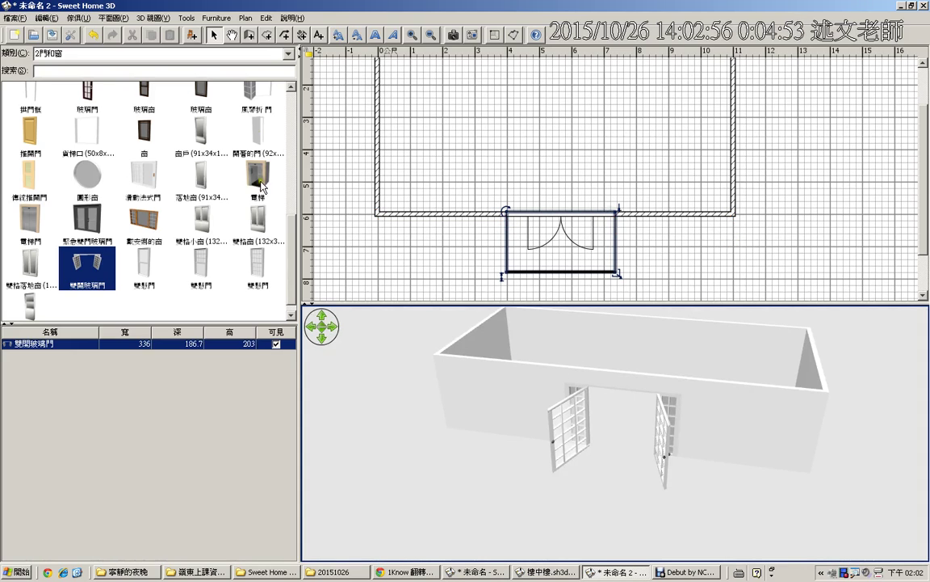
Step: Place the 固定窗 (91x27x134) window in the room's left wall around the 4 m vertical ruler mark and inspect it in 3D
scroll(293, 210, up, 3)
scroll(293, 194, up, 2)
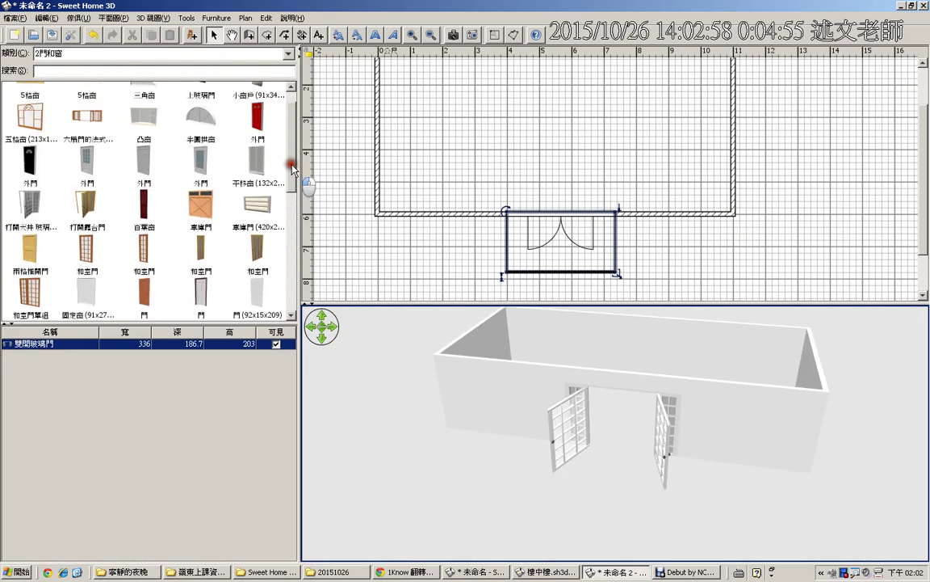
drag(91, 296, 378, 144)
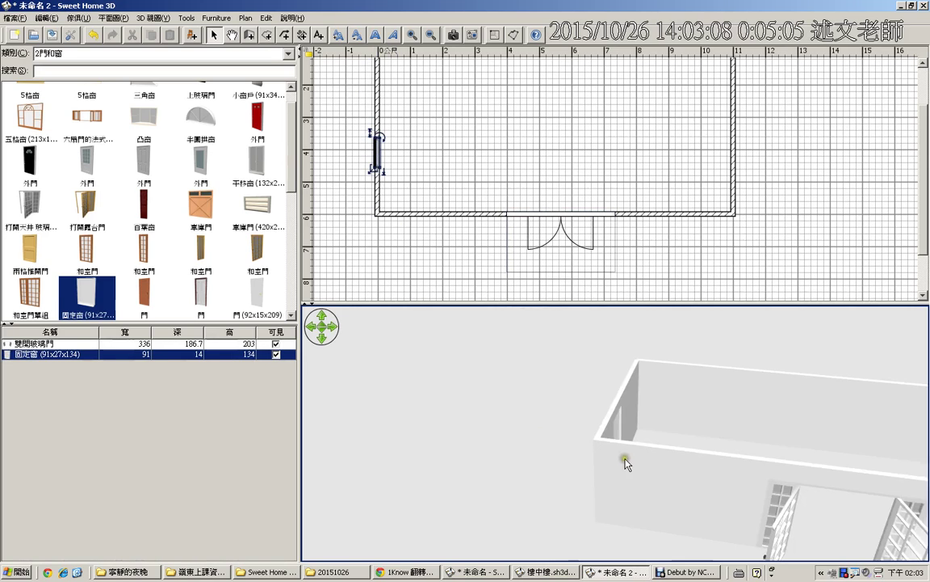
click(605, 473)
mouse_move(604, 474)
mouse_down()
mouse_move(647, 472)
mouse_move(721, 442)
mouse_move(783, 447)
mouse_move(851, 428)
mouse_move(693, 462)
mouse_move(724, 403)
mouse_move(680, 463)
mouse_move(483, 494)
mouse_up()
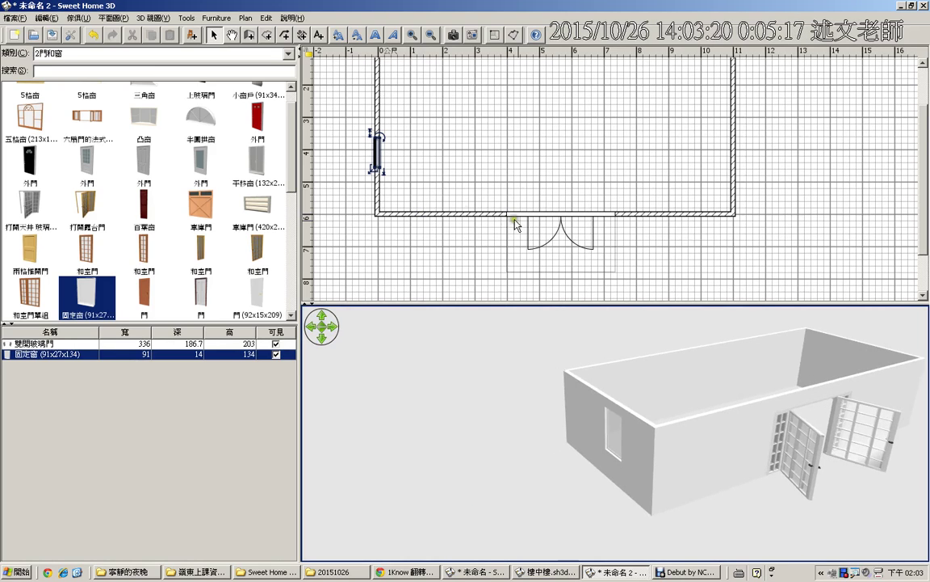
click(926, 177)
drag(925, 177, 925, 159)
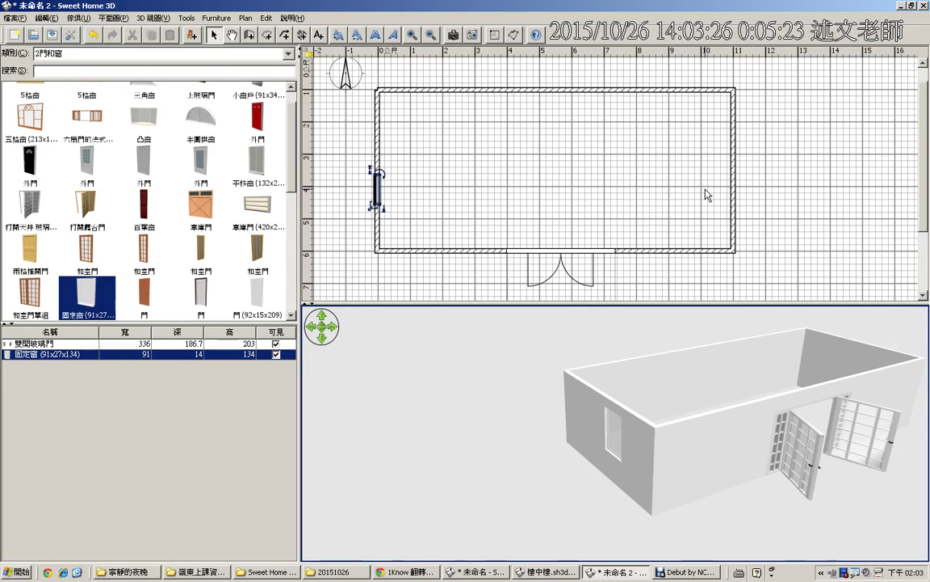
mouse_move(736, 381)
mouse_down()
mouse_move(728, 367)
mouse_move(735, 417)
mouse_move(734, 397)
mouse_up()
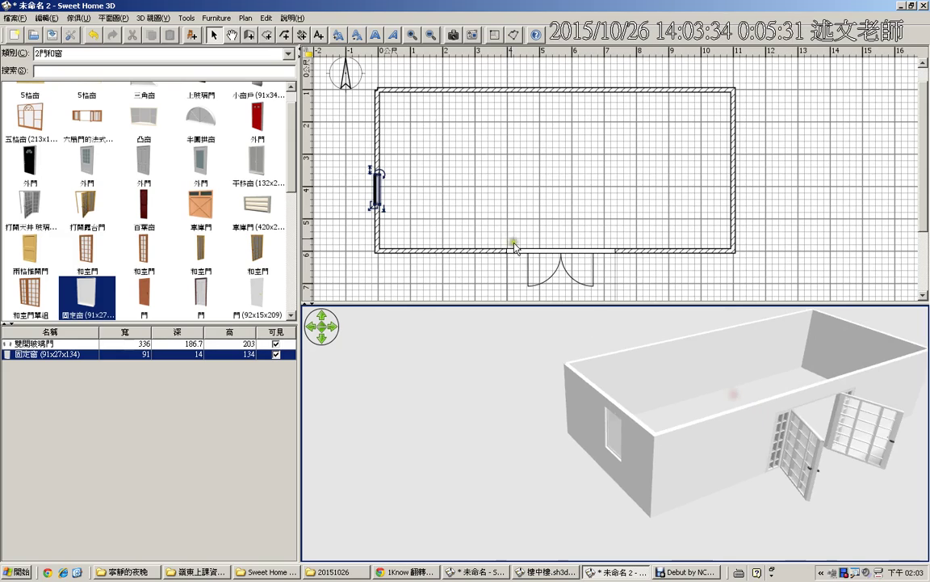
Step: Activate the room-creation tool, then read and dismiss its drawing tips
click(267, 37)
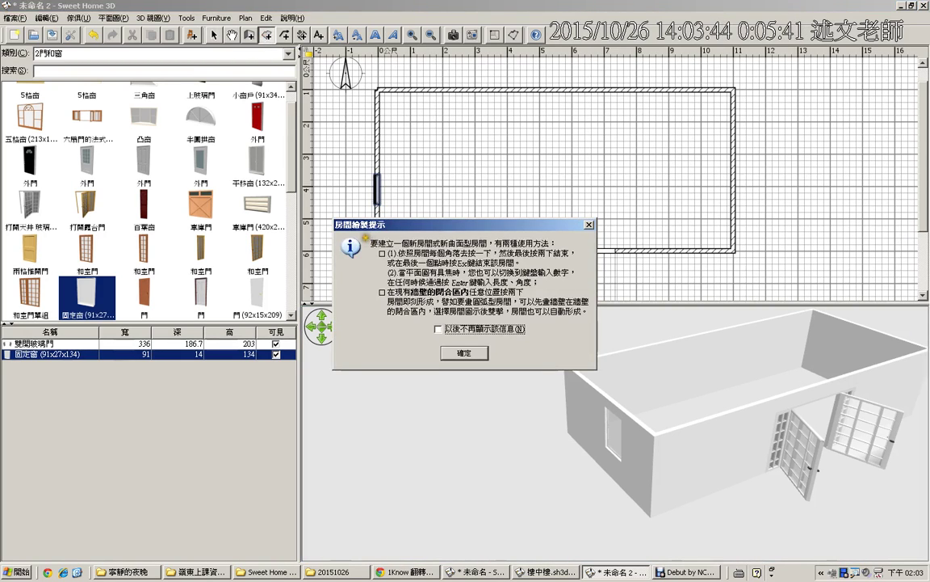
mouse_move(366, 239)
mouse_down()
mouse_move(483, 322)
mouse_move(594, 337)
mouse_up()
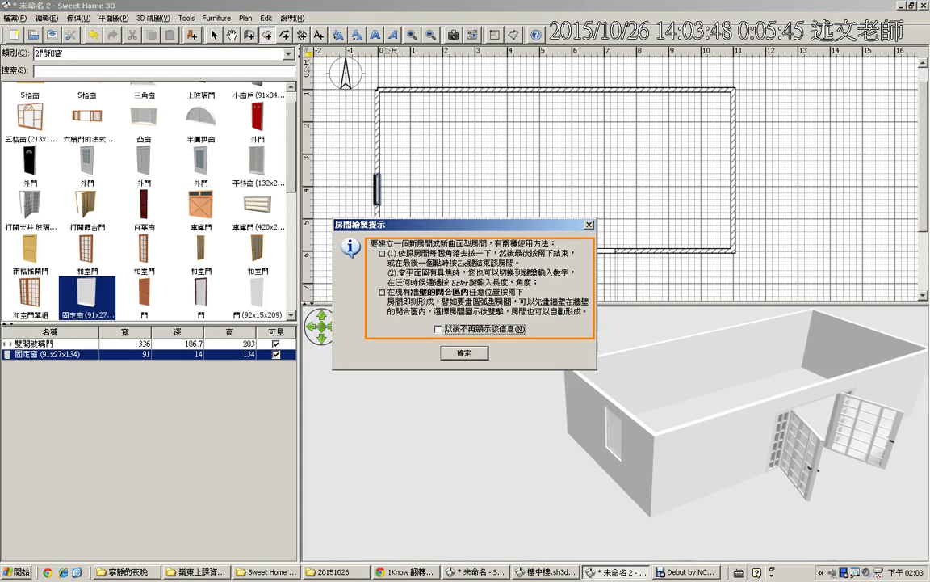
click(462, 352)
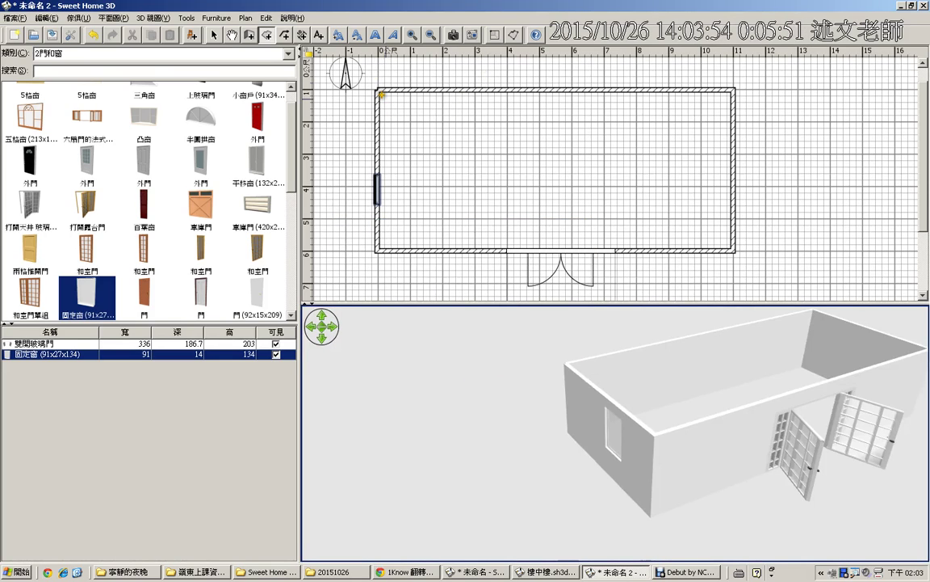
drag(396, 103, 436, 88)
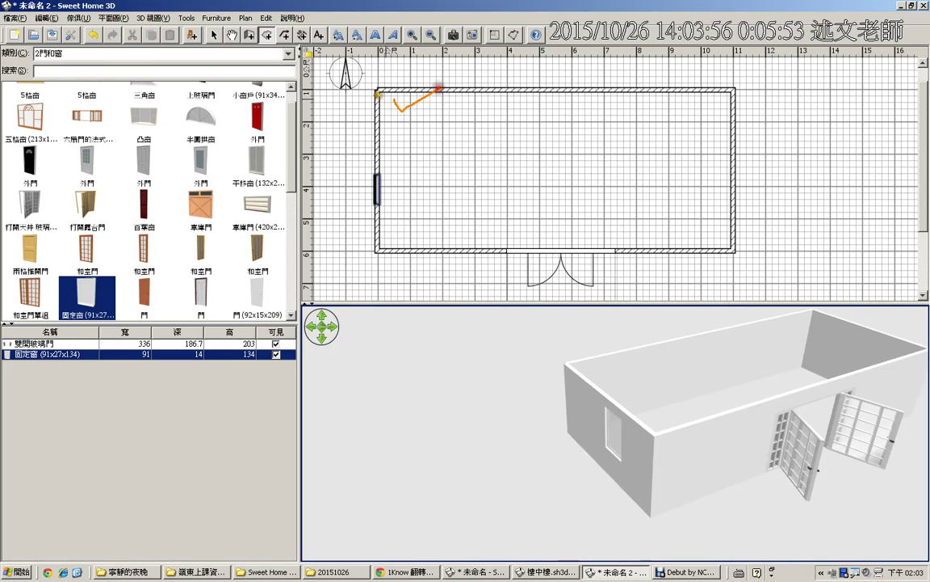
mouse_move(390, 68)
mouse_down()
mouse_move(370, 76)
mouse_move(382, 105)
mouse_up()
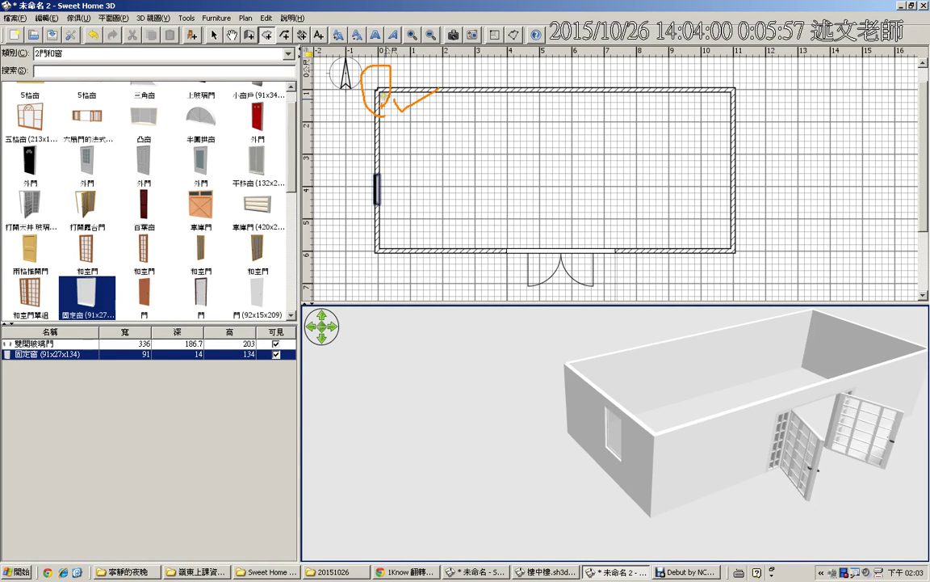
key(Escape)
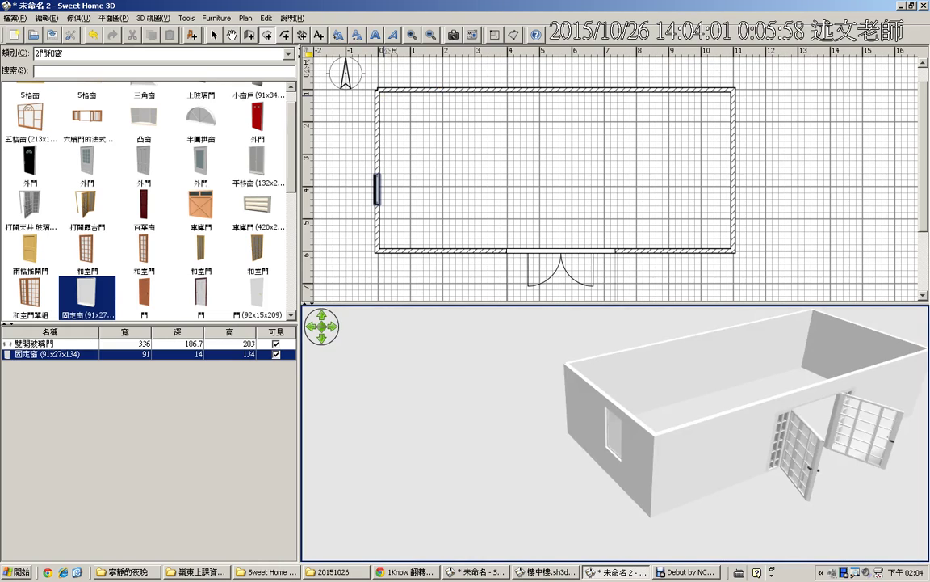
Step: Try generating the room automatically inside the closed walls twice, undoing it each time
double_click(440, 125)
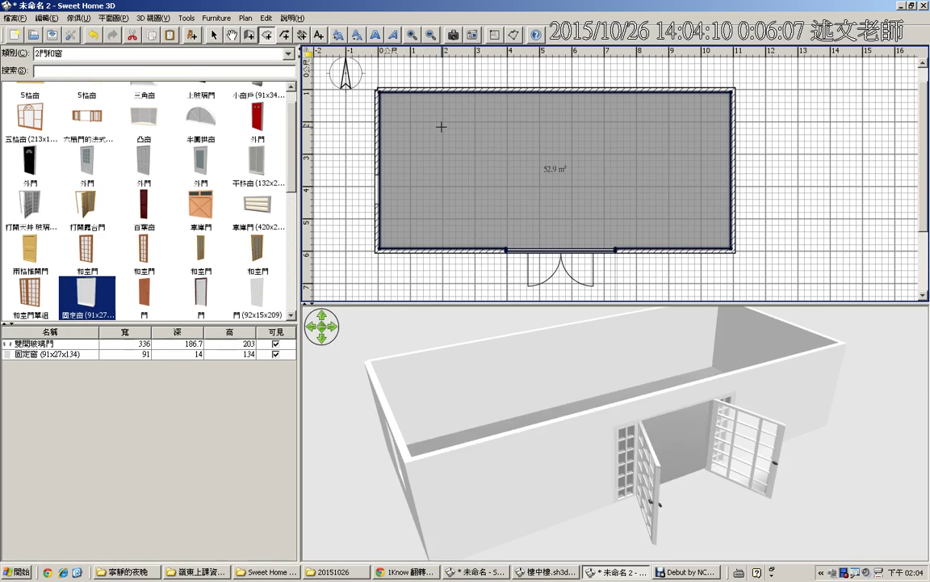
key(ctrl+z)
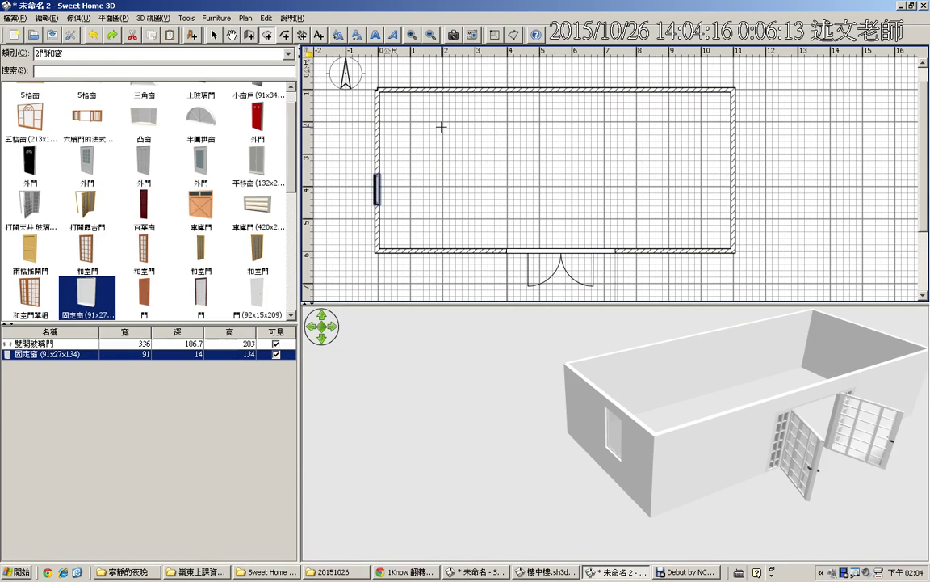
double_click(441, 126)
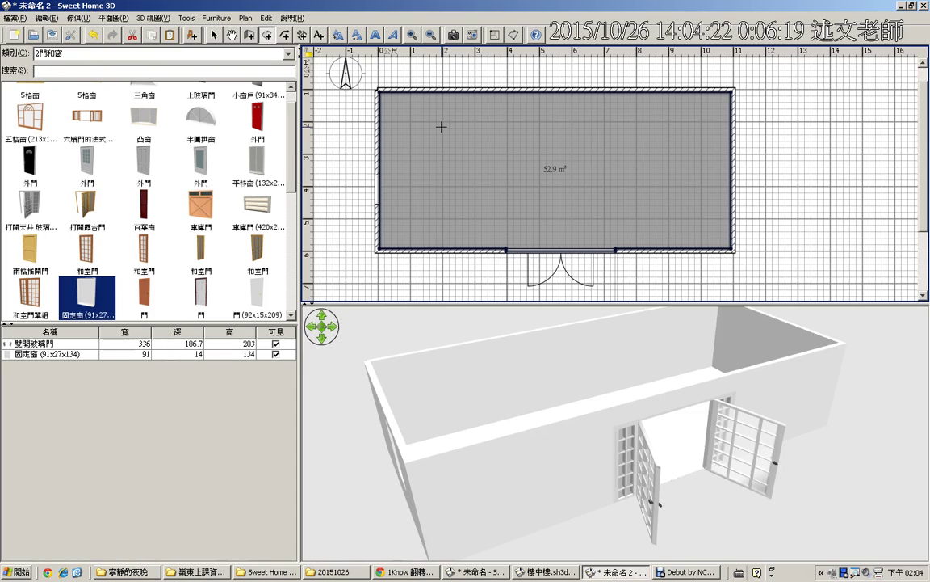
key(ctrl+z)
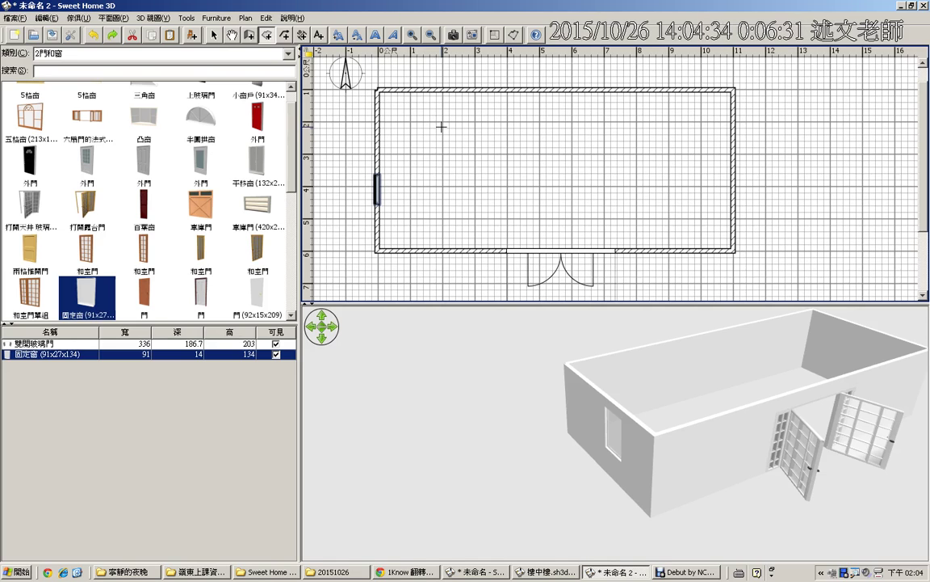
Step: Draw a rectangular room about 10.9 m by 4.8 m through the four inner wall corners
click(378, 92)
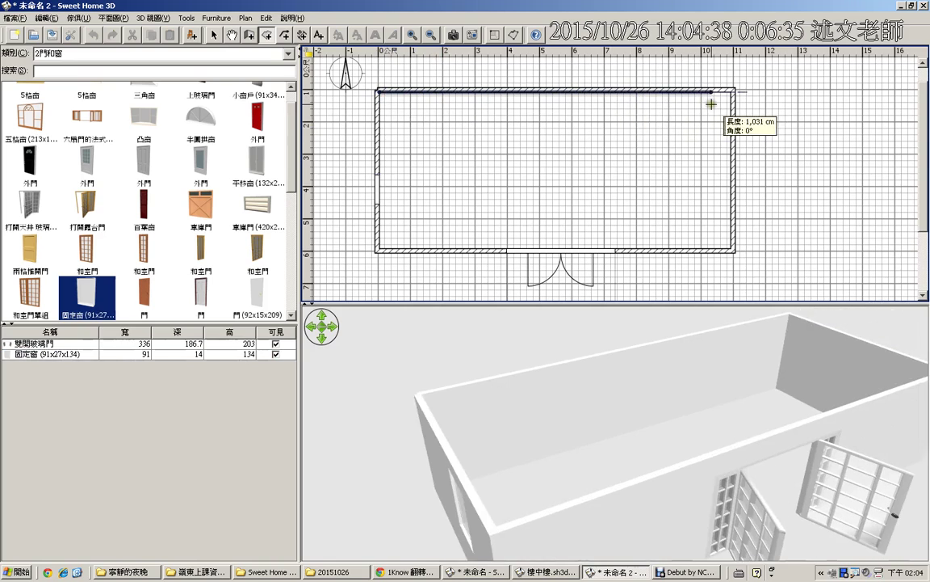
click(731, 91)
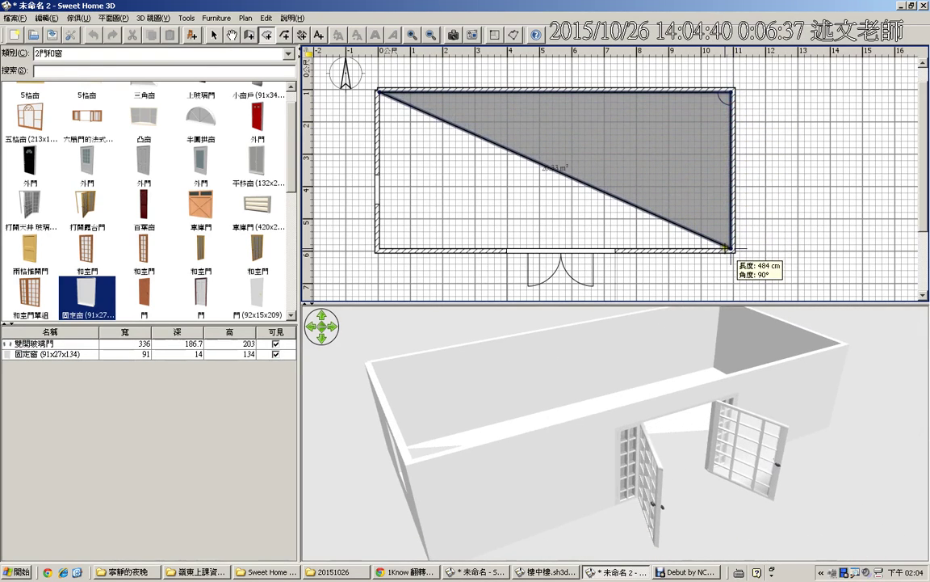
click(731, 247)
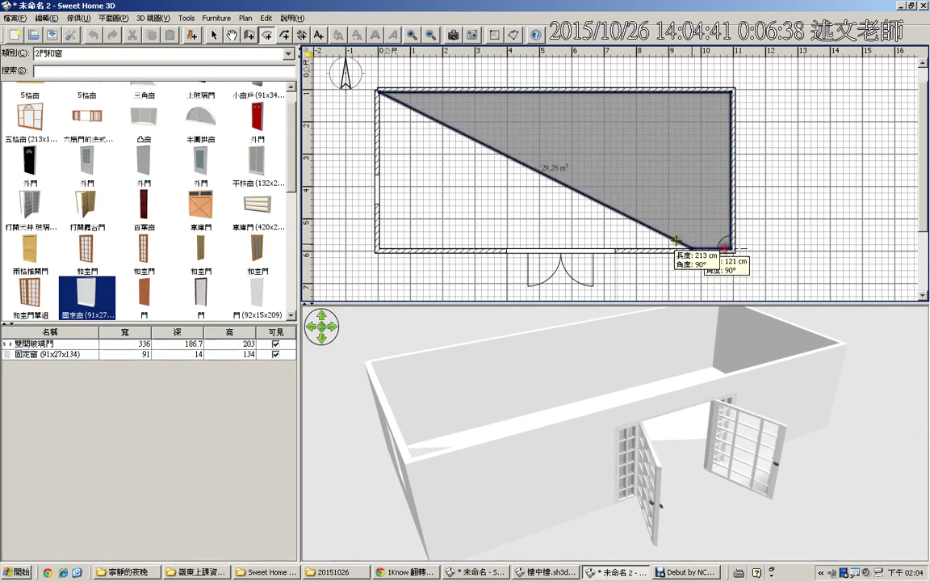
double_click(378, 248)
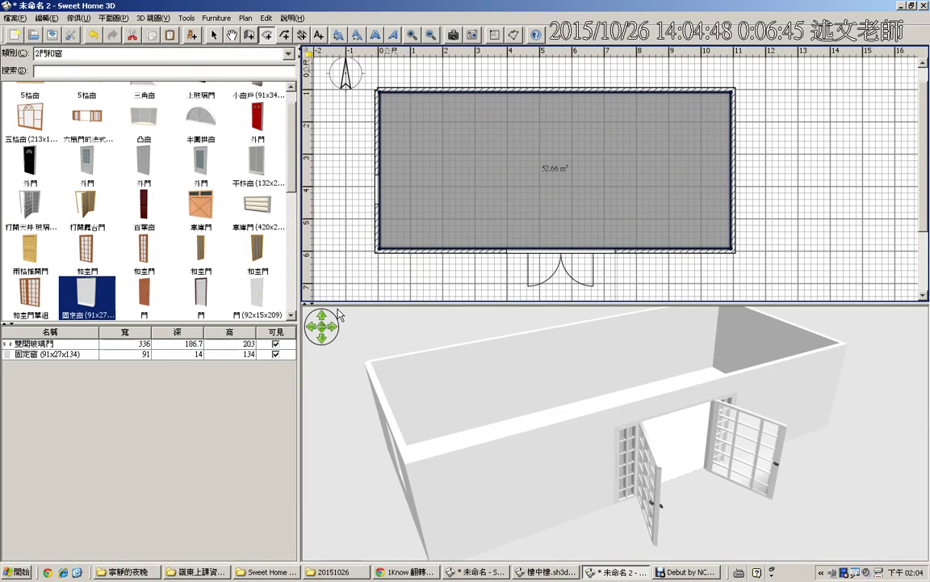
drag(525, 154, 582, 185)
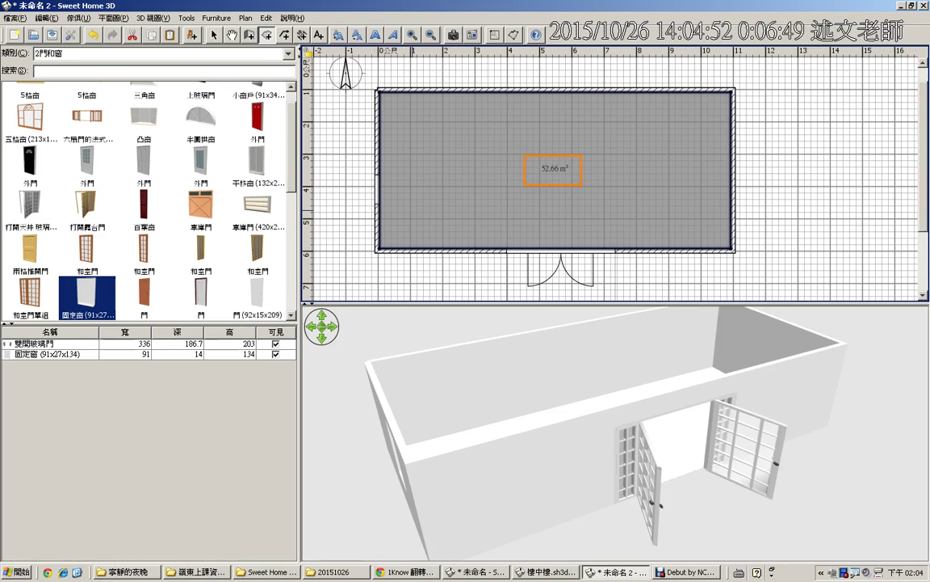
click(383, 236)
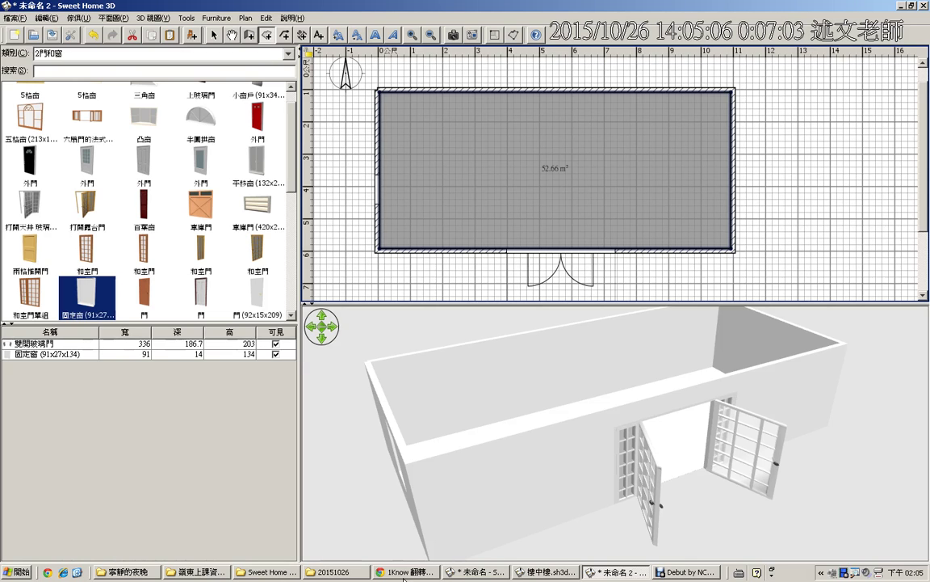
Step: Switch to Chrome, open the 平方公尺與坪數的換算 unit under Sweet Home 3D 教材檔案, and examine the square-metre and 坪 conversions
click(404, 574)
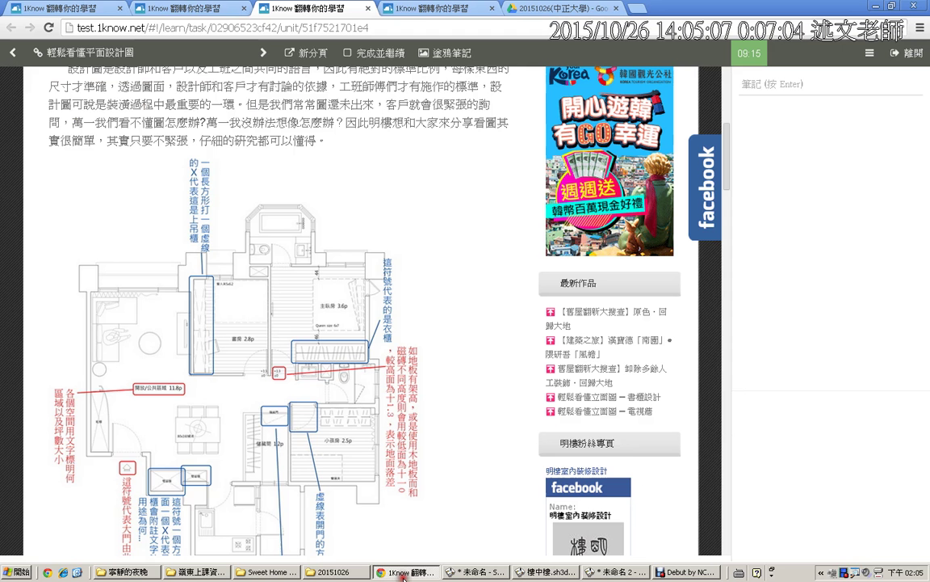
click(194, 9)
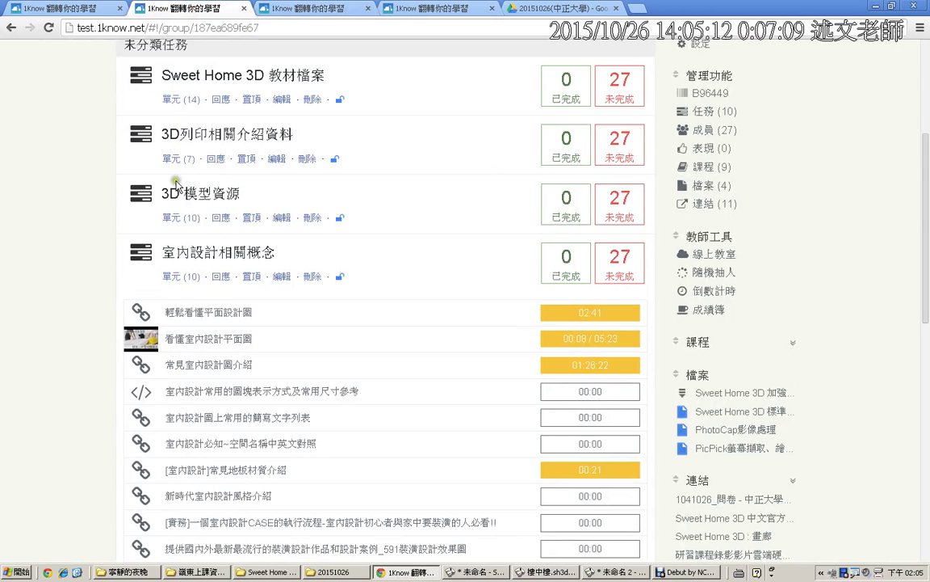
click(183, 99)
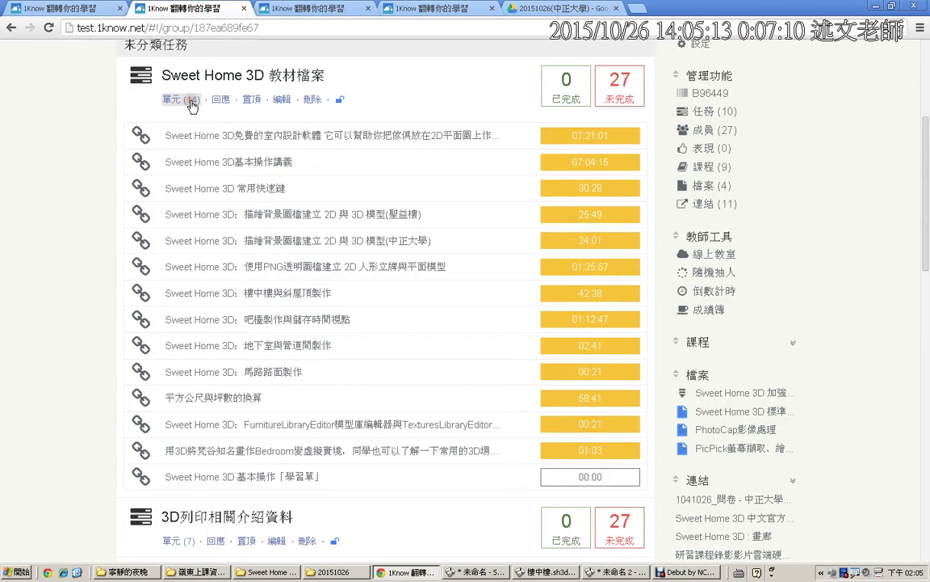
click(224, 407)
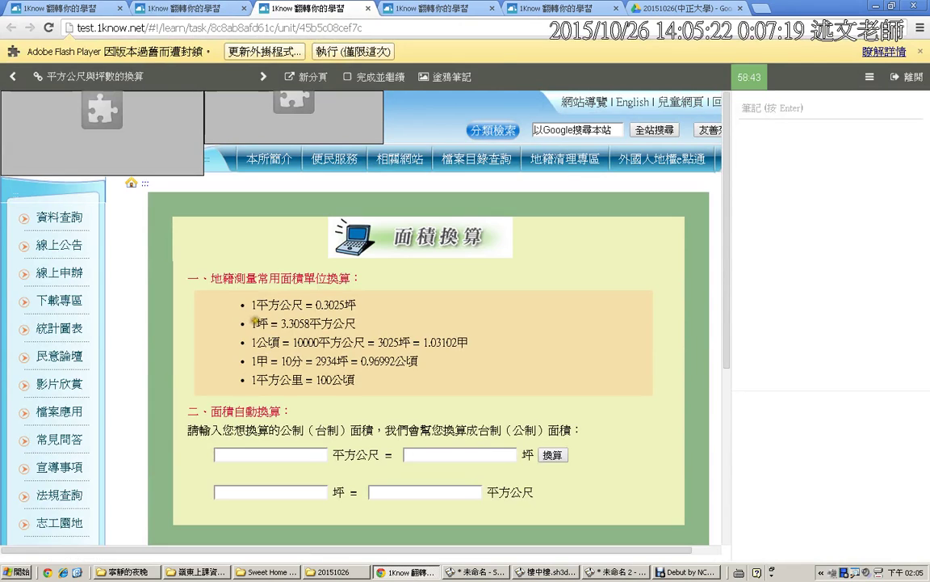
drag(241, 310, 371, 332)
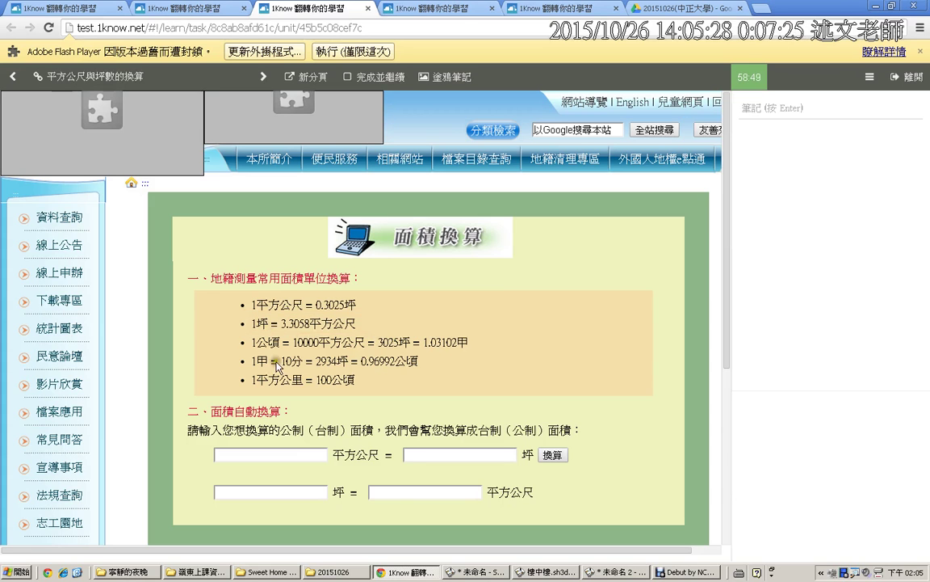
Step: Switch to Sweet Home 3D, open the rectangular room's 自定義房間 settings, and turn off 顯示面積
click(630, 572)
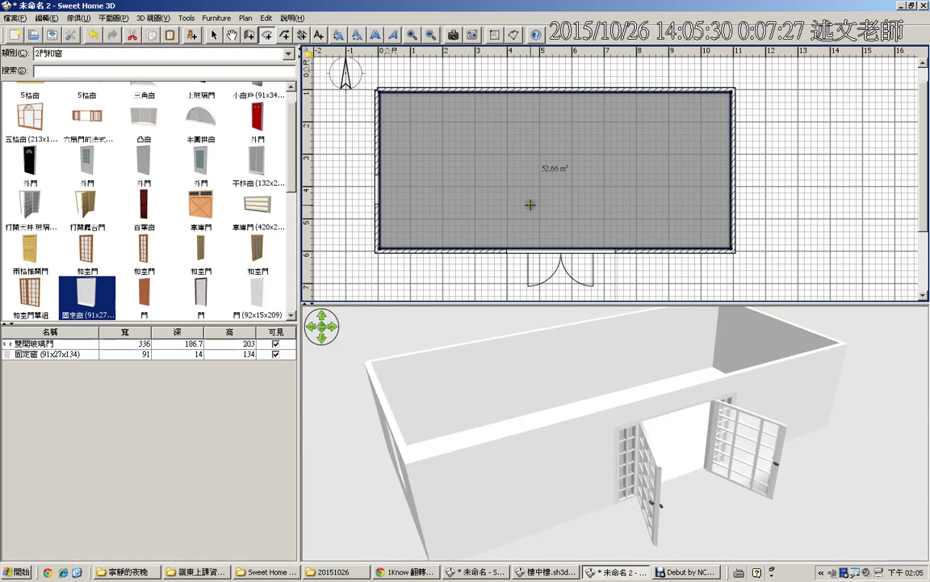
click(214, 35)
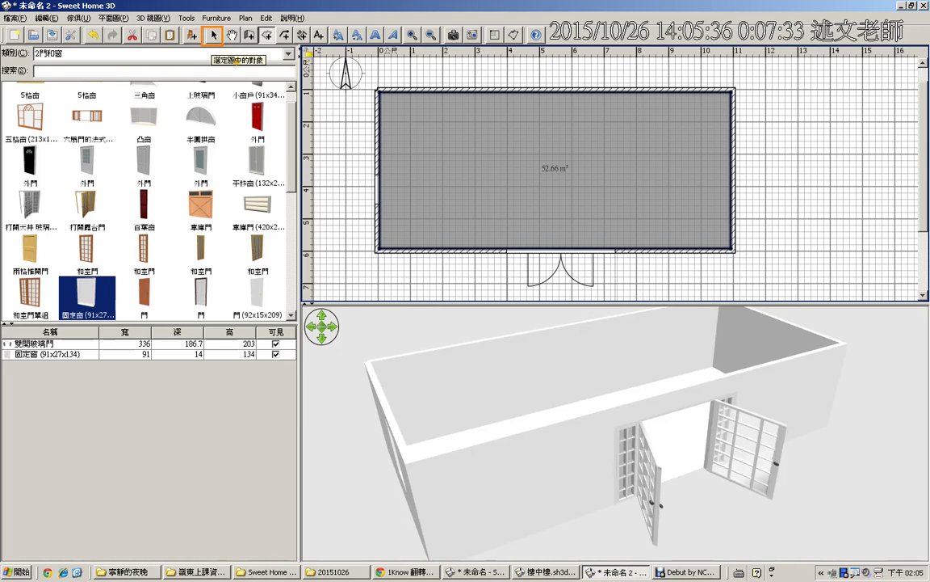
click(552, 109)
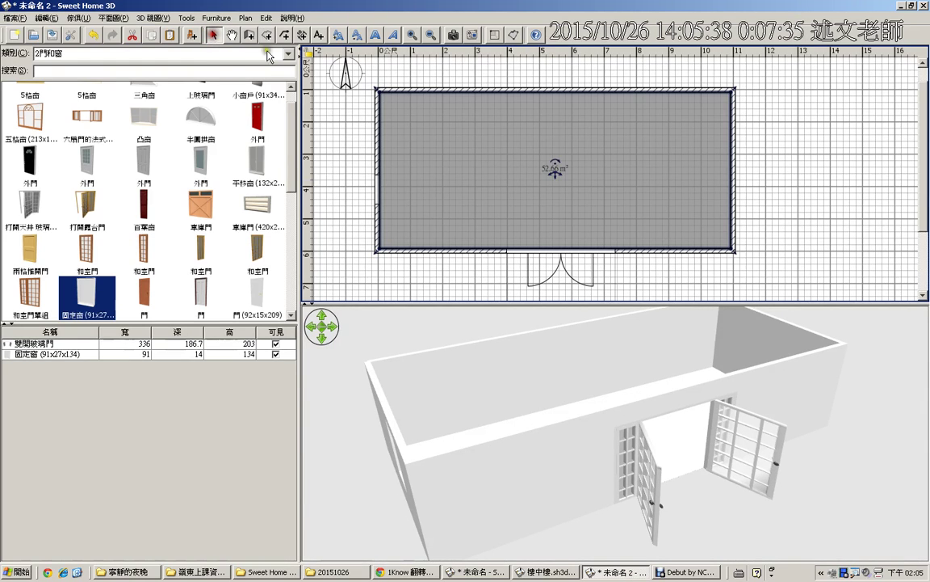
right_click(479, 169)
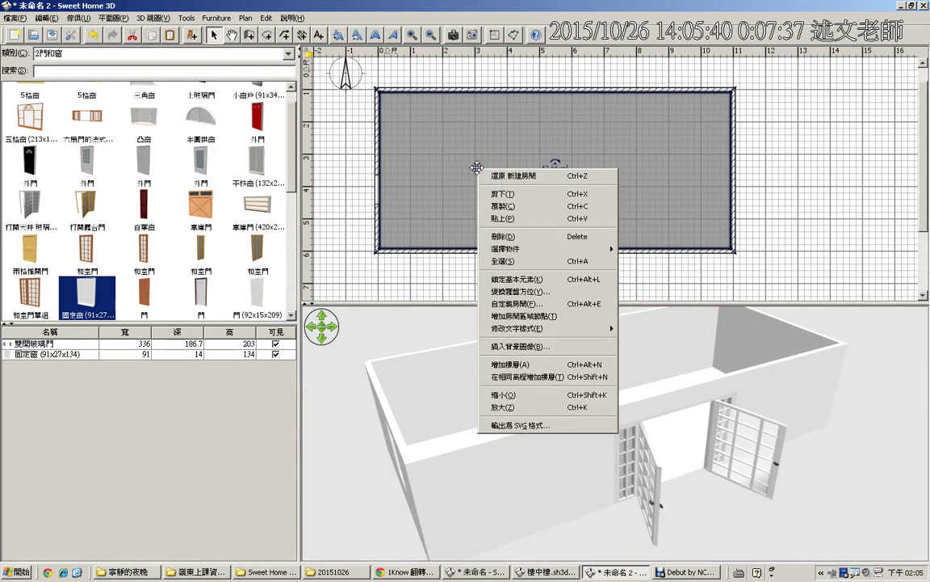
click(535, 306)
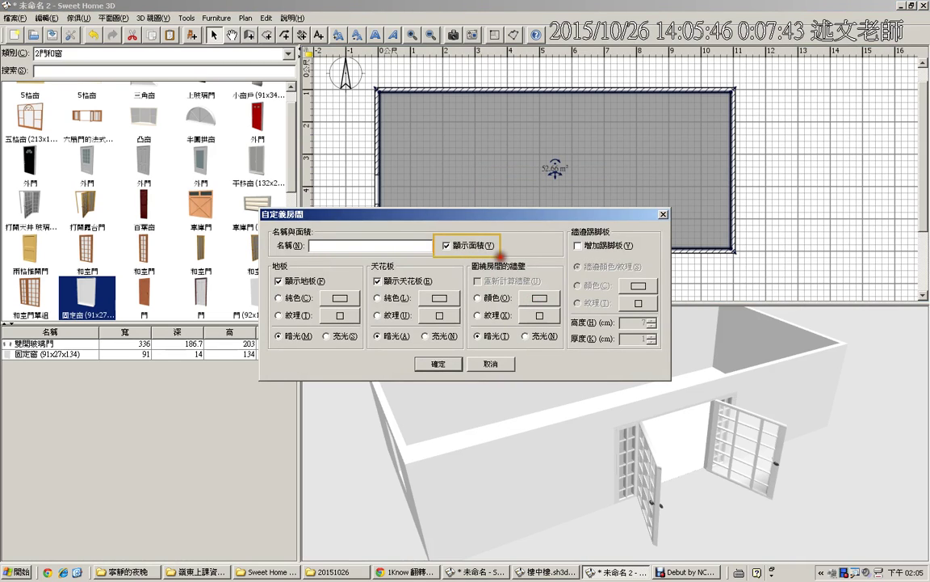
click(447, 245)
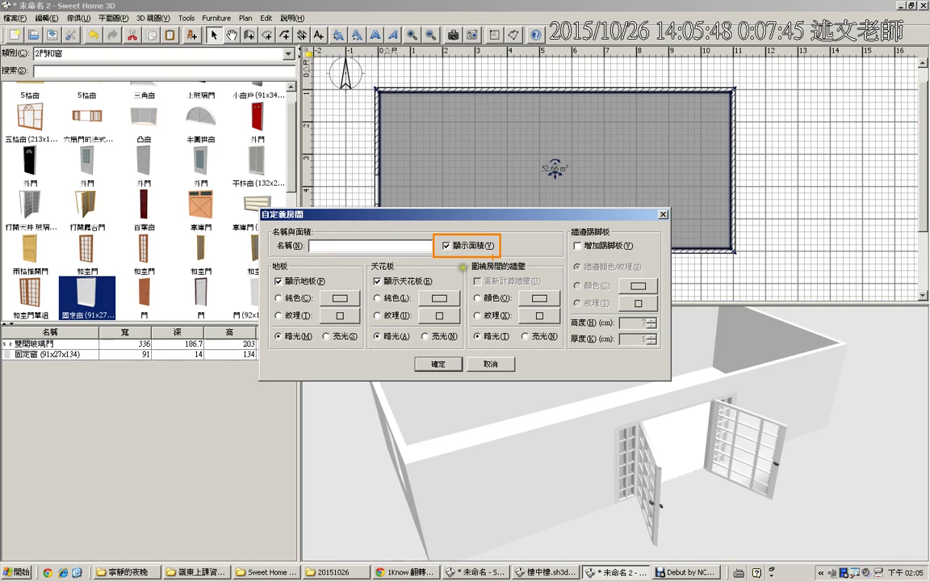
click(402, 247)
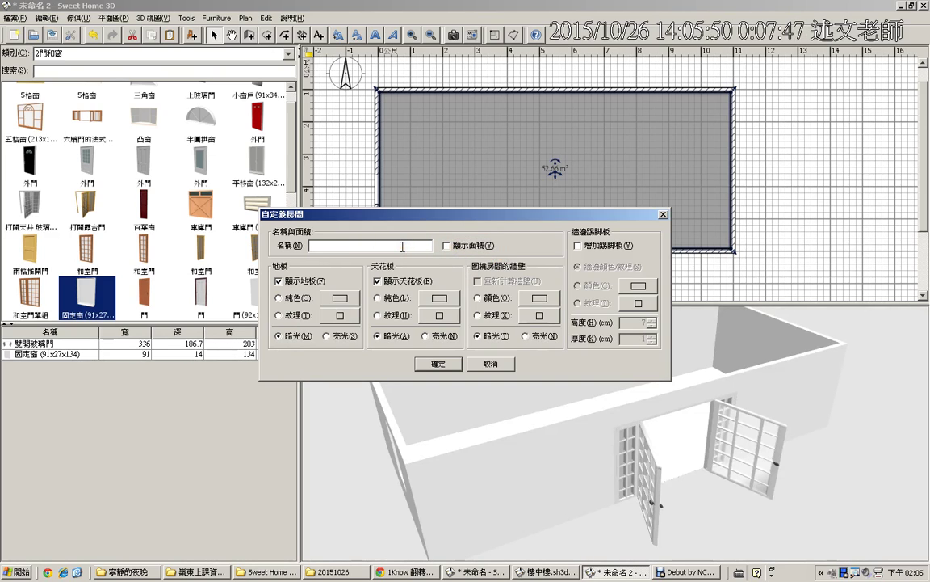
Step: Switch to Chrome, convert 52.66 平方公尺 to 坪 with the area converter, and copy the result
click(408, 571)
click(275, 455)
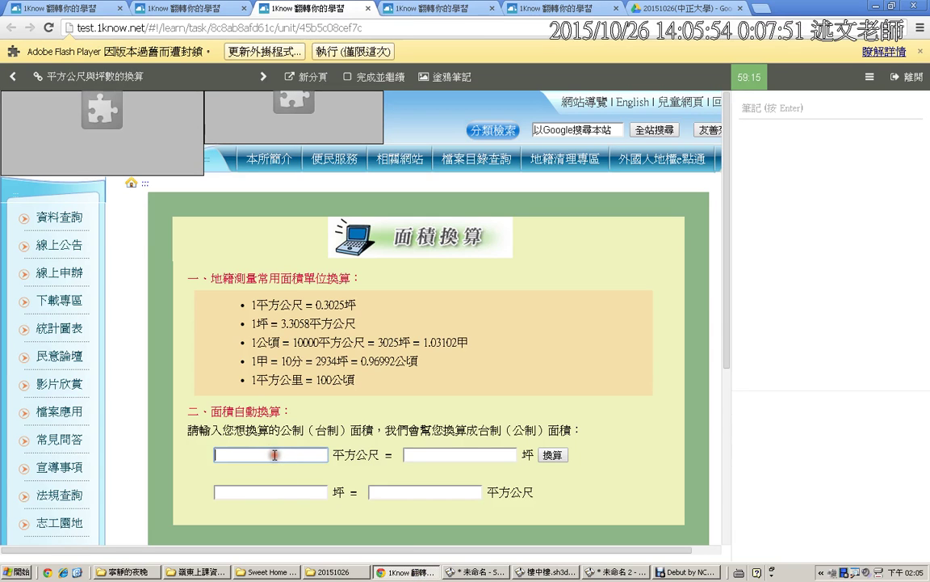
text(52.66)
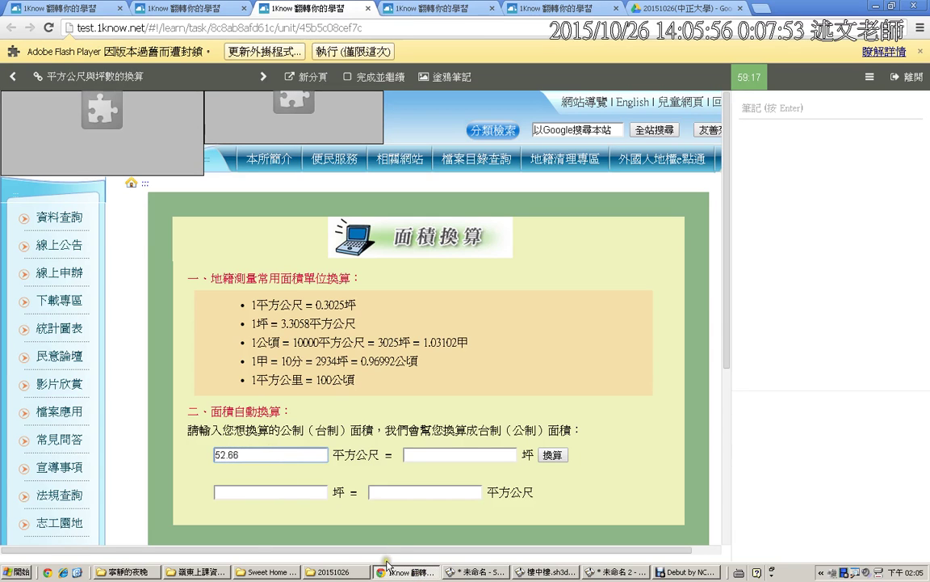
click(553, 455)
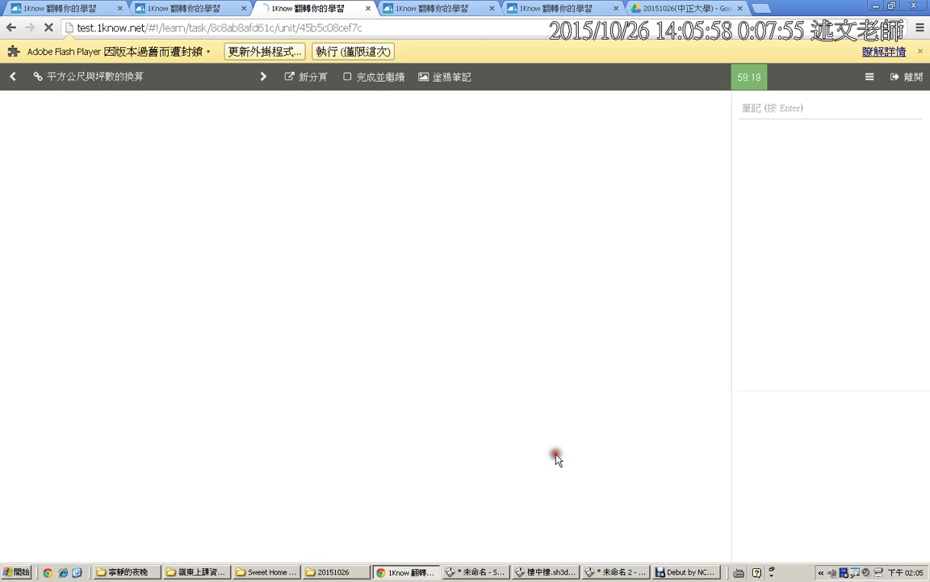
click(453, 457)
drag(453, 456, 398, 456)
key(ctrl+c)
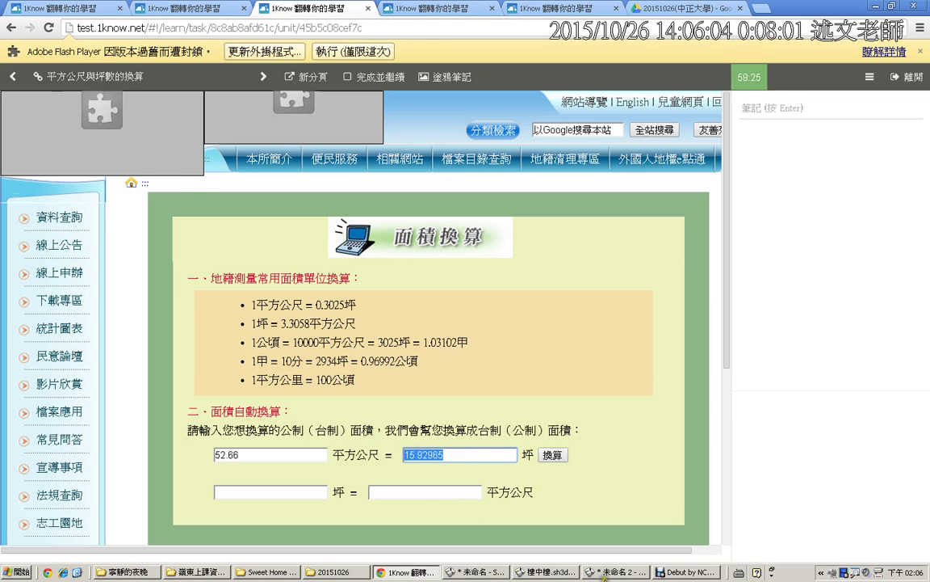
Step: Return to Sweet Home 3D and name the room 15.92965坪
key(alt+Tab)
key(ctrl+v)
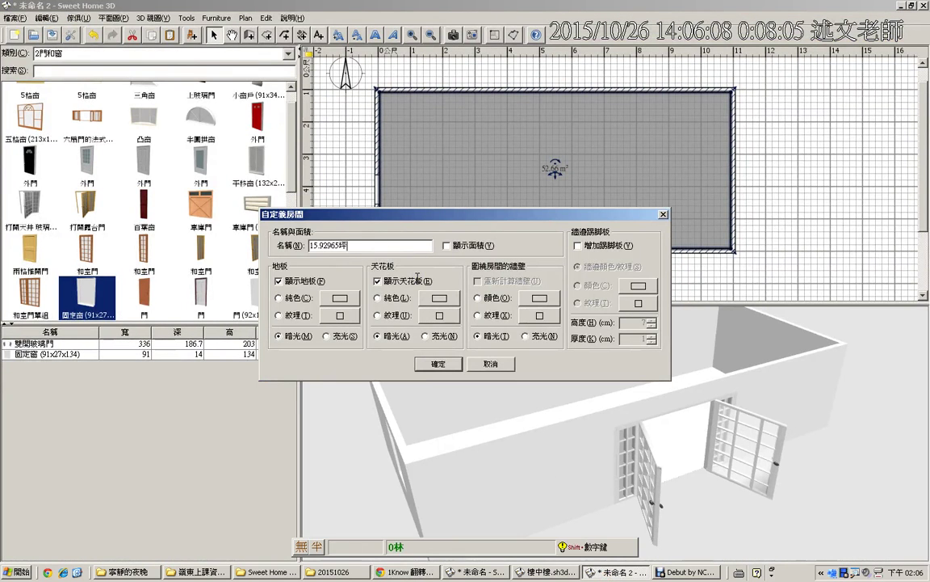
click(436, 364)
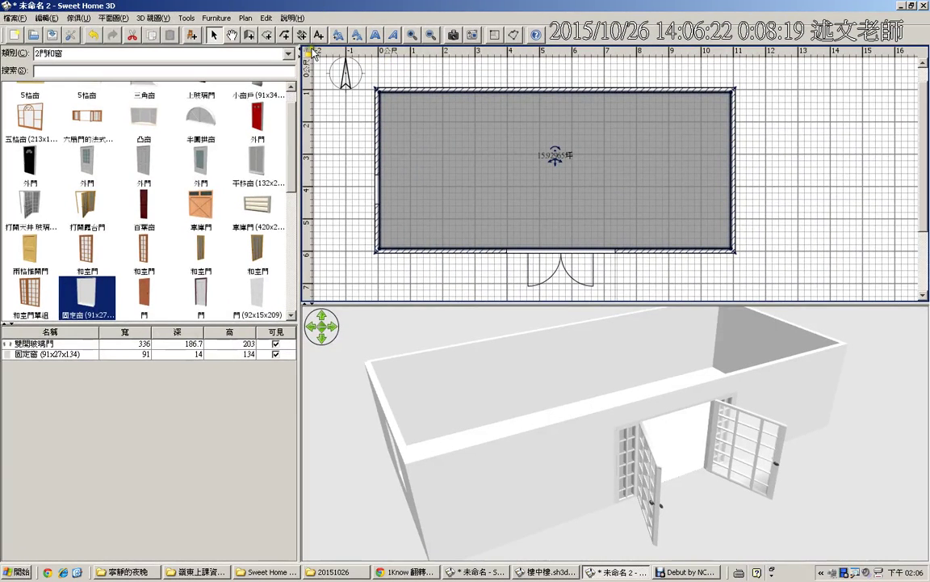
click(303, 34)
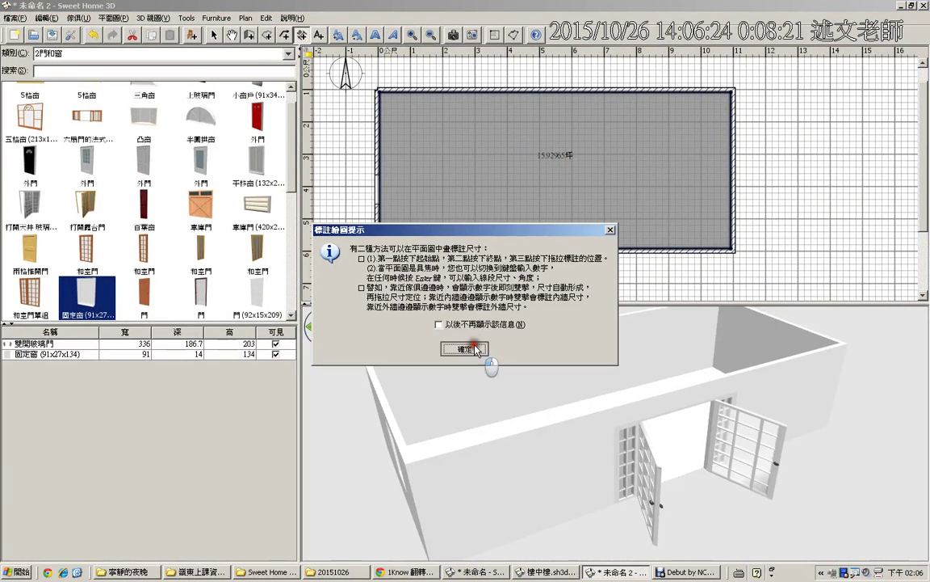
click(475, 346)
click(544, 184)
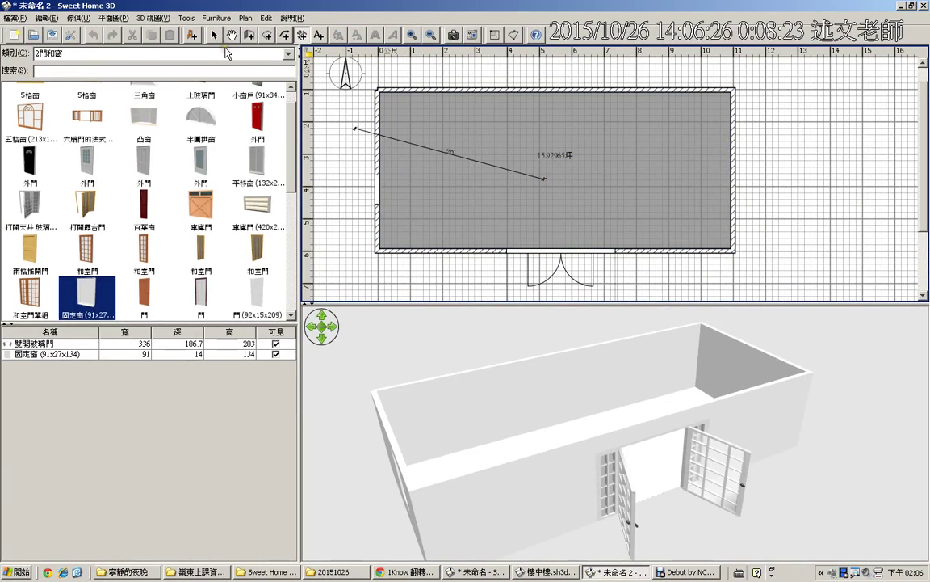
click(215, 35)
Step: Select the room and enlarge its name text several sizes, reducing it slightly once it is too large
click(404, 142)
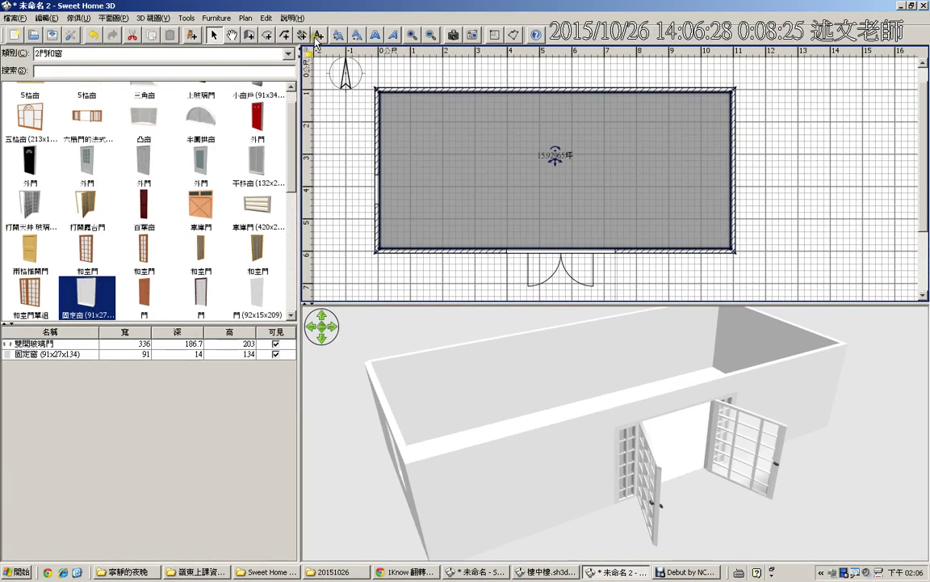
click(337, 36)
click(338, 36)
click(337, 37)
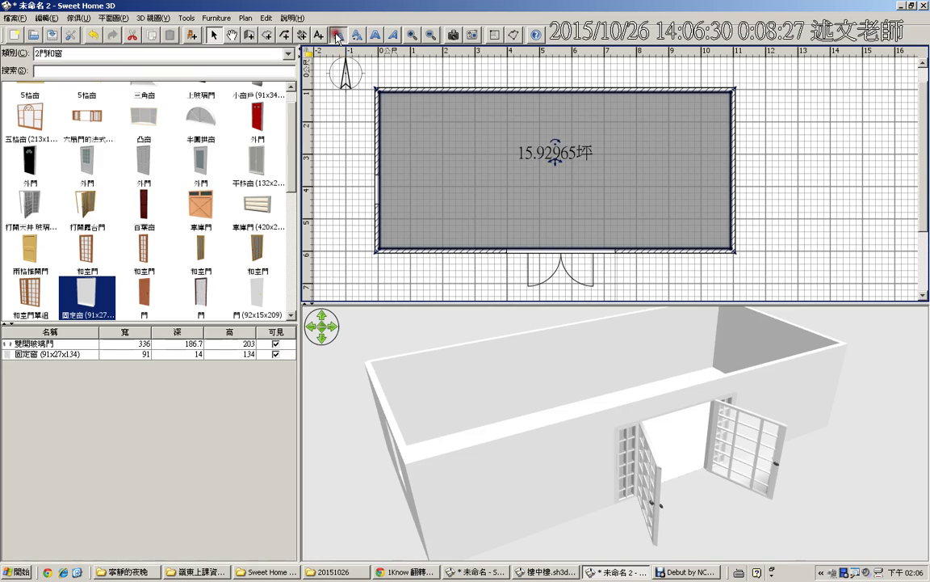
click(338, 36)
click(338, 36)
click(338, 36)
click(337, 36)
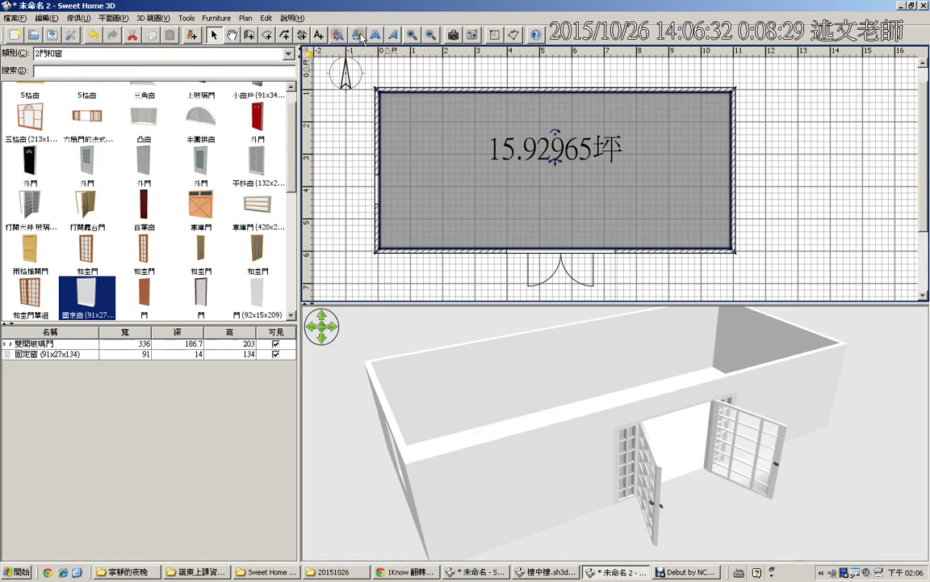
click(338, 37)
click(361, 36)
click(360, 36)
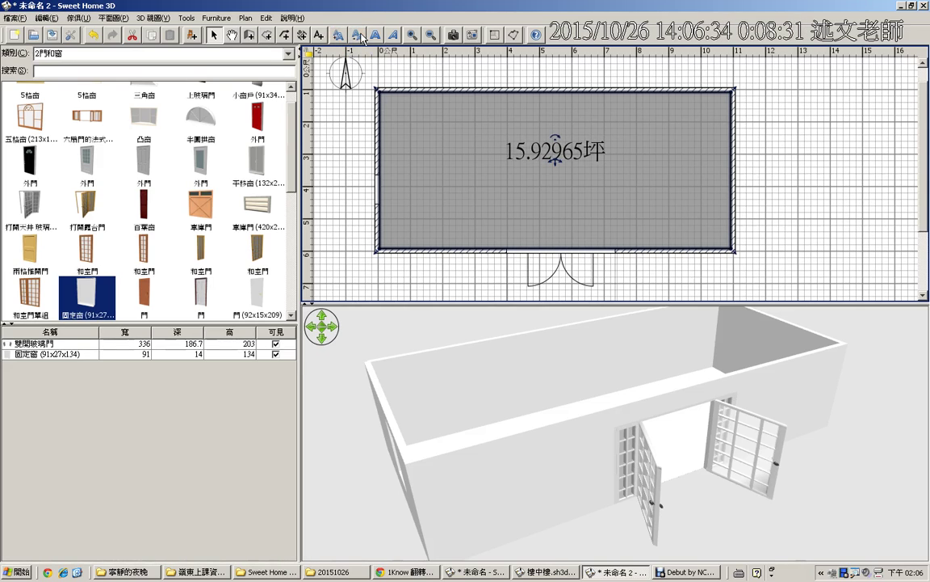
Step: Shorten the room's name to "15.92 坪"
double_click(501, 139)
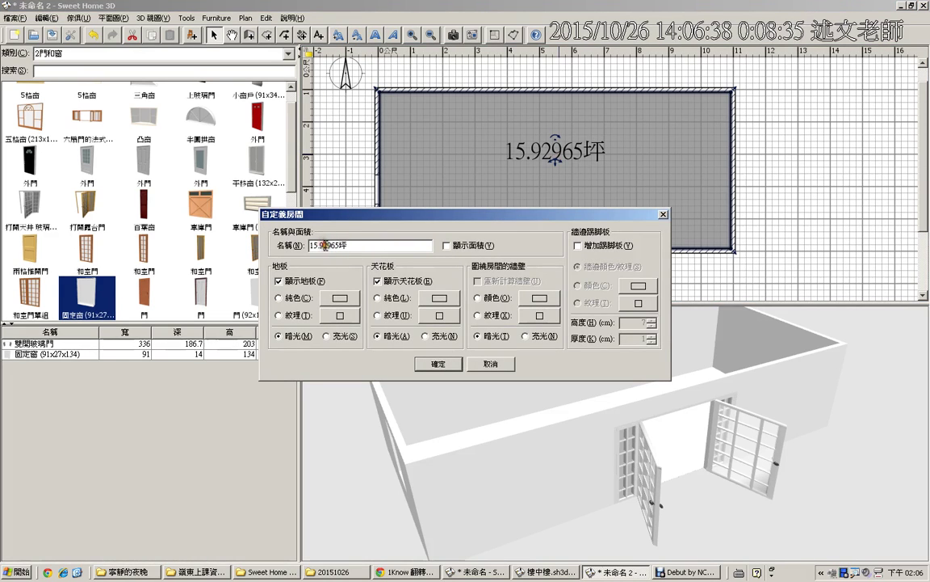
drag(328, 245, 339, 244)
key(Delete)
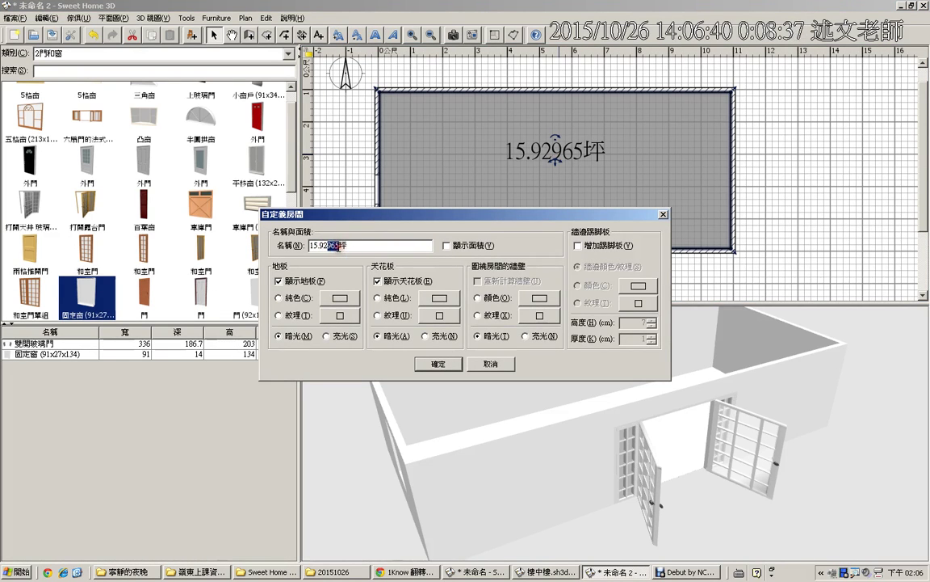
click(434, 365)
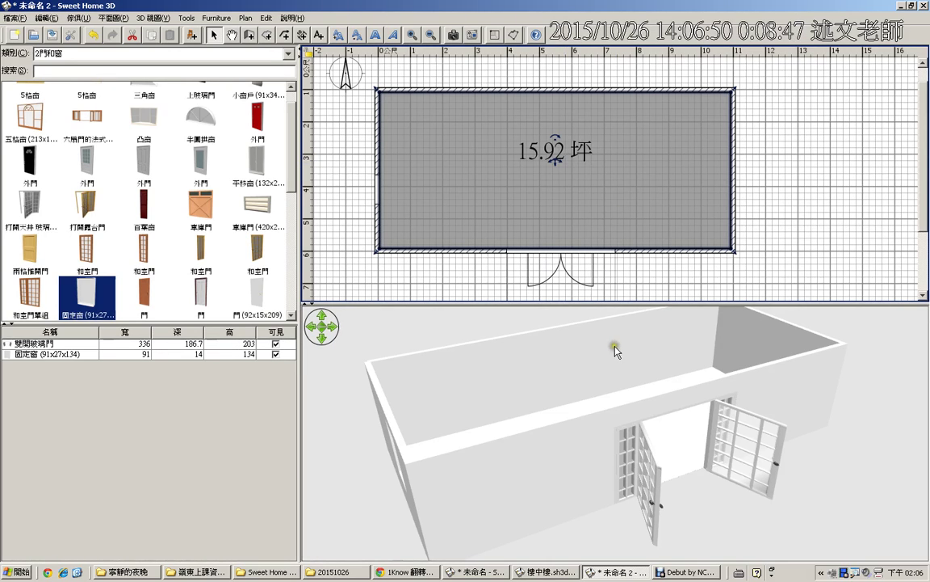
Step: Open the 自定義牆體 settings of the wall containing the double glass door, moving the dialog clear of the plan
drag(557, 469, 517, 451)
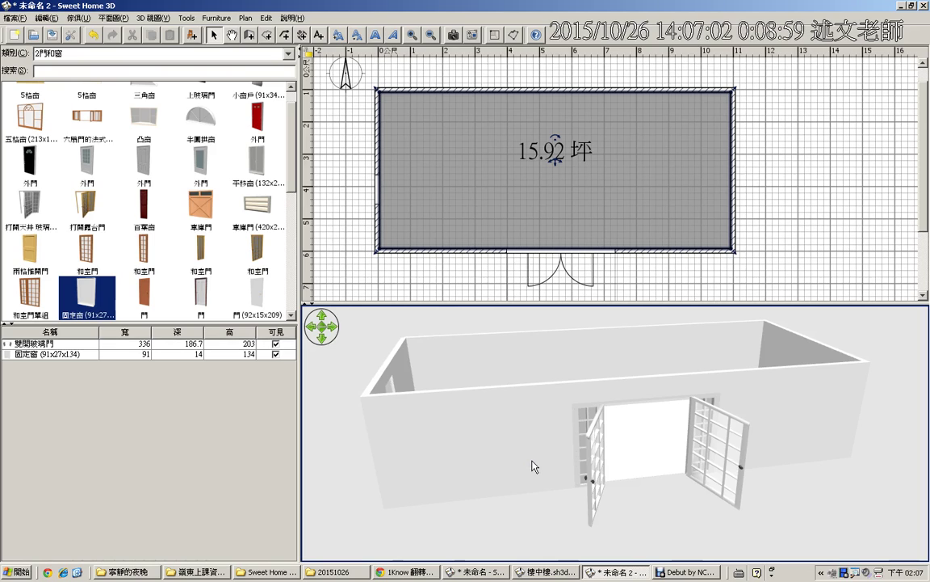
click(467, 251)
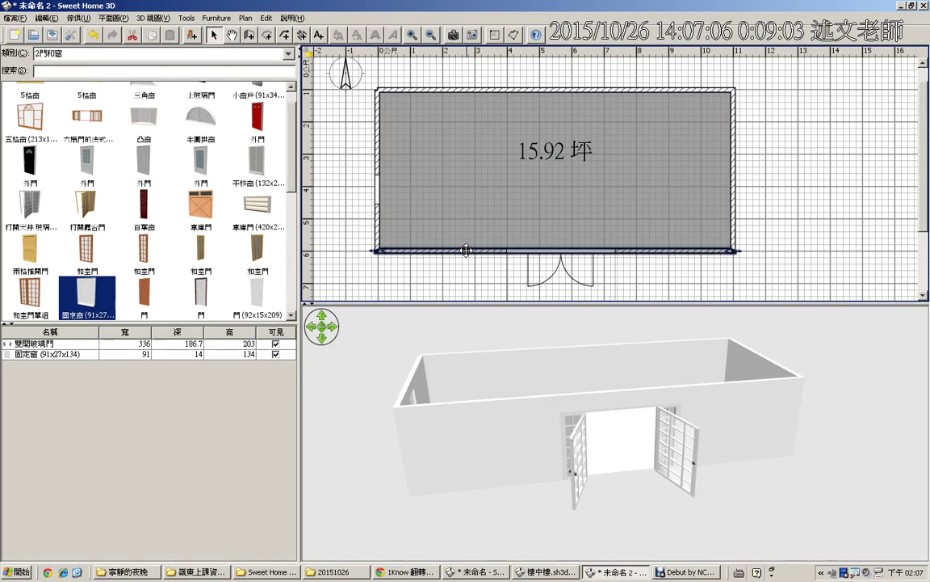
double_click(466, 250)
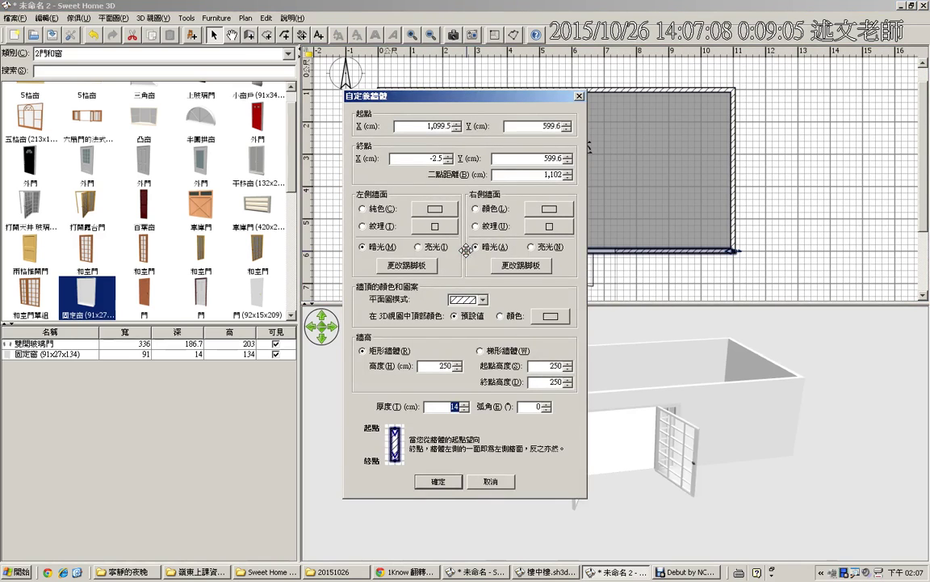
drag(456, 99, 267, 85)
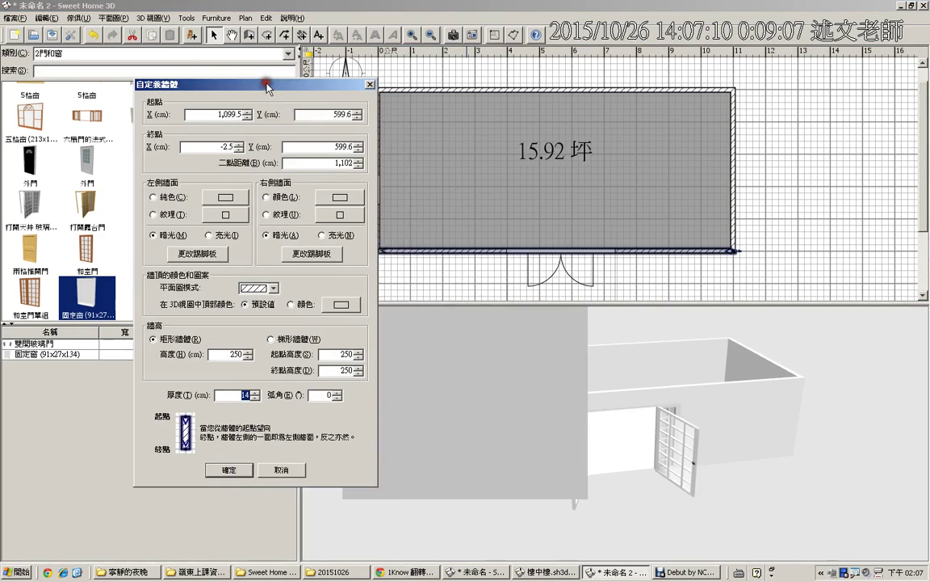